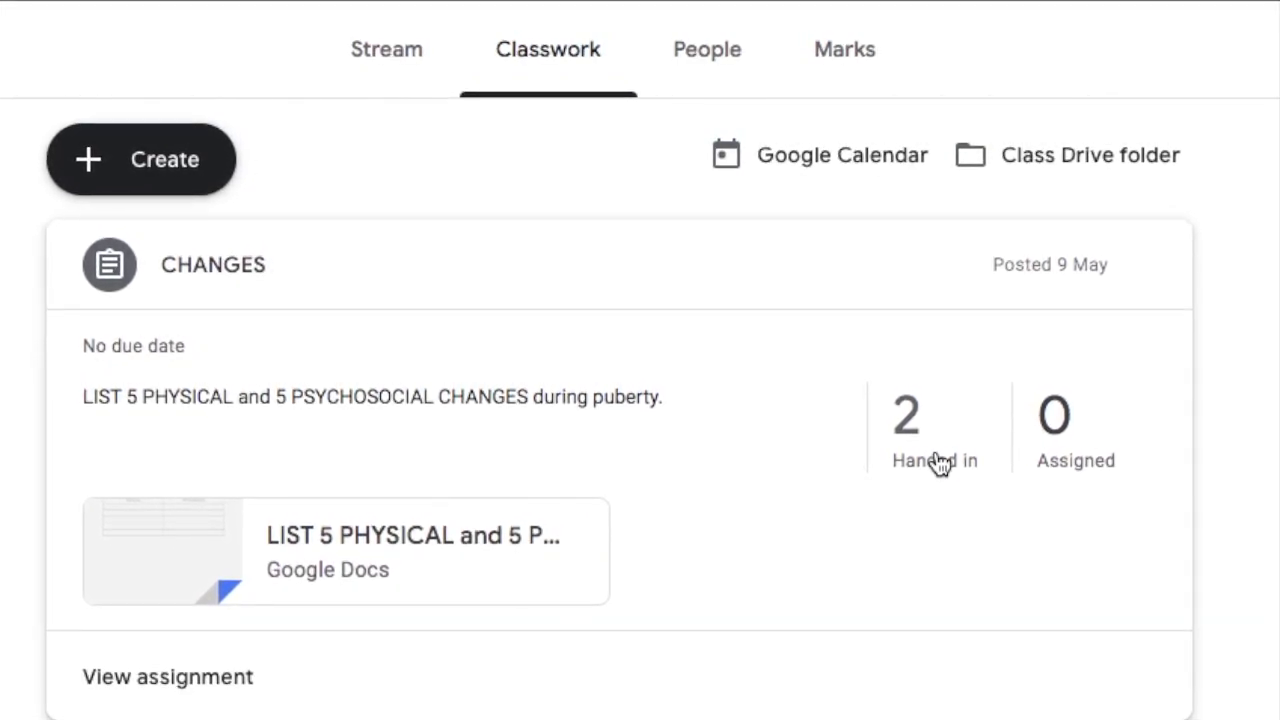
Step: Open student 1's handed-in document for the CHANGES assignment, dismiss the introductory tips and hide the document outline
left_click(940, 462)
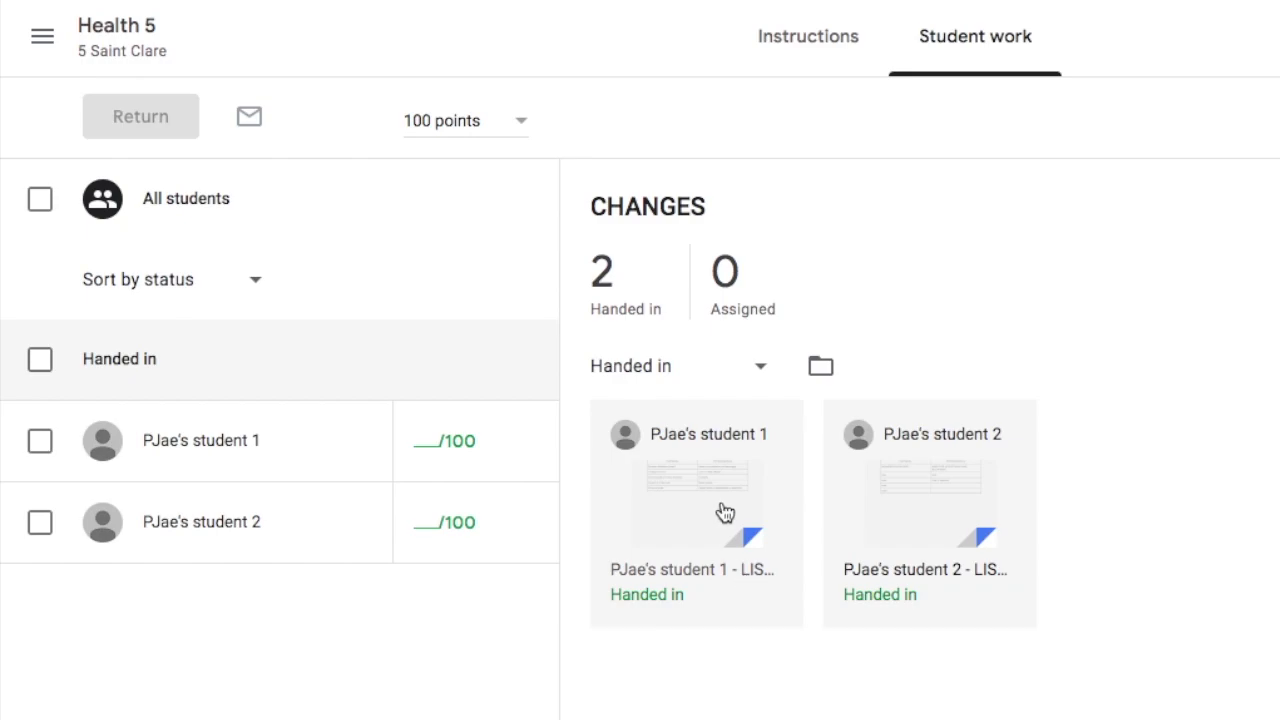
left_click(725, 512)
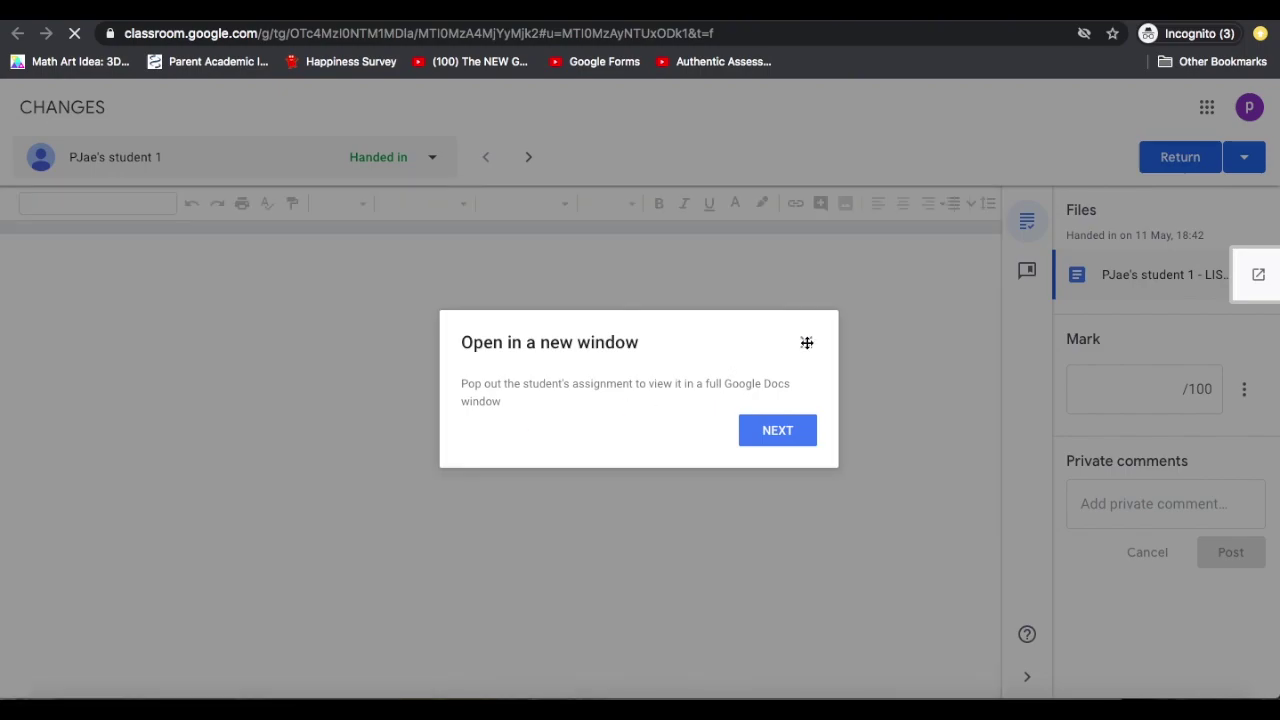
left_click(806, 343)
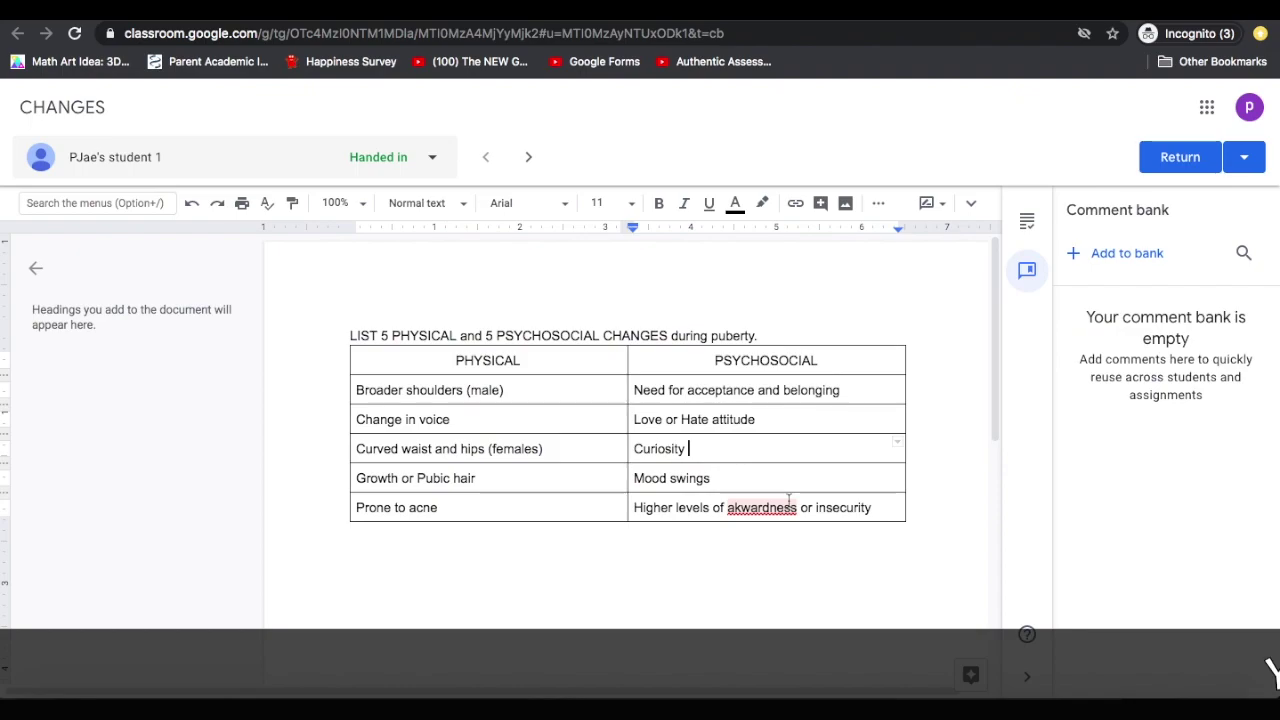
left_click(35, 272)
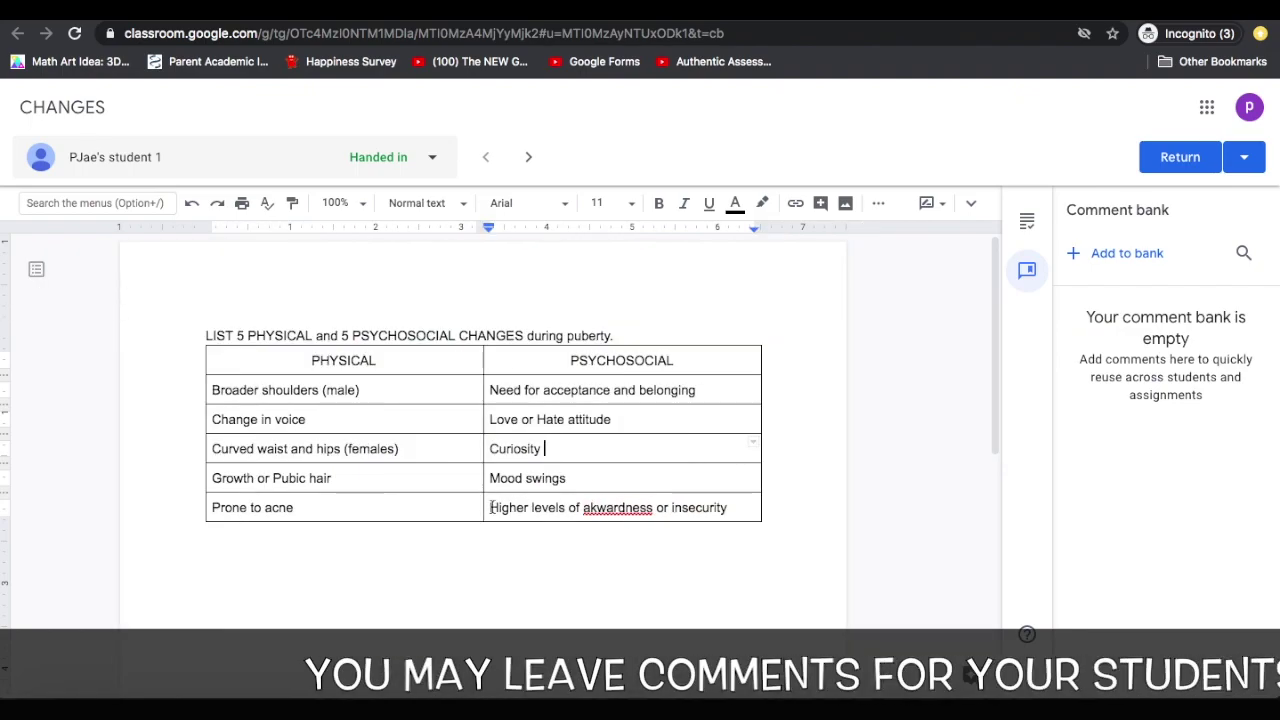
Step: Comment "Kindly check your spelling before turning in your assignment." on the answer "Higher levels of akwardness or insecurity"
left_click_drag(722, 507, 735, 509)
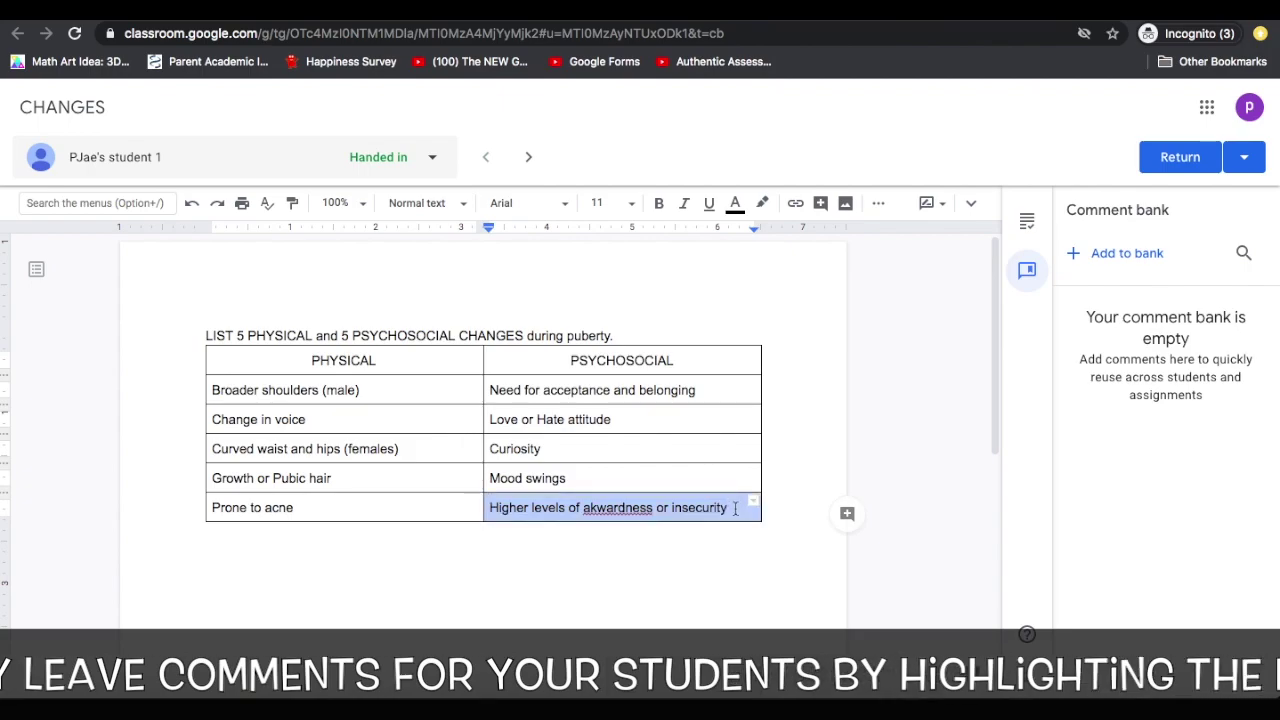
left_click(847, 514)
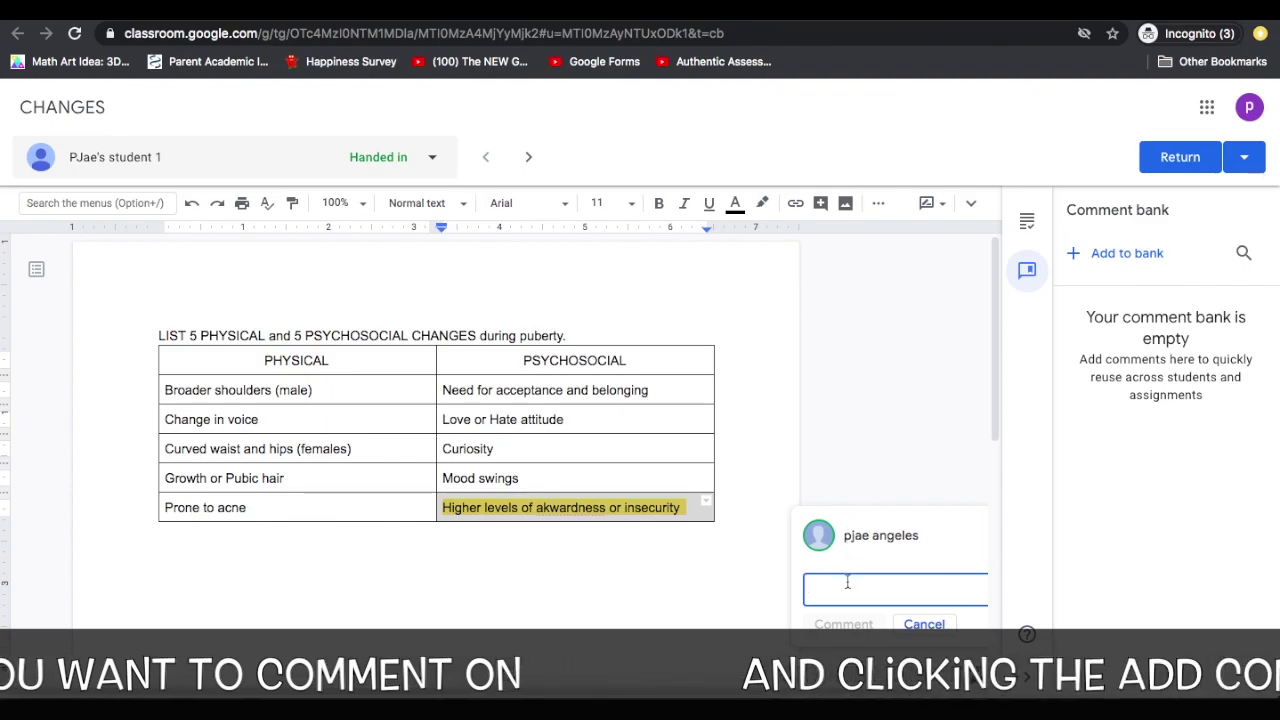
type("Kindly che")
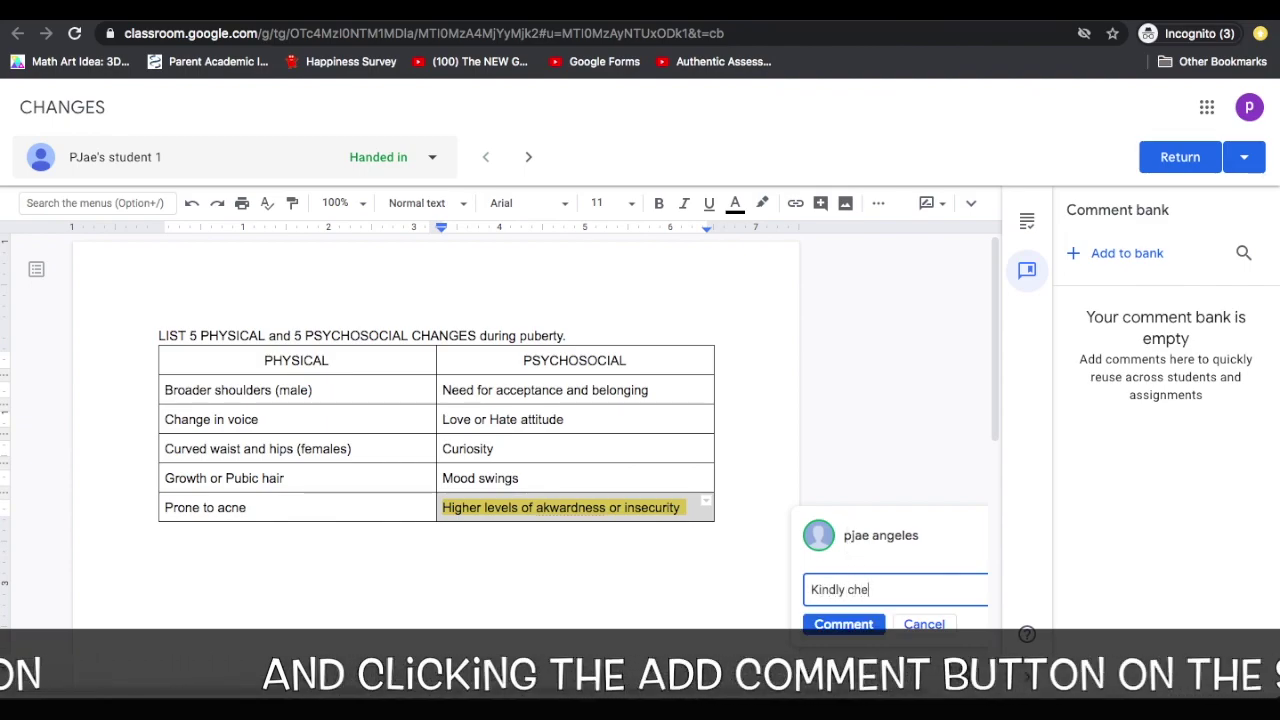
type("ck your spelling before turning in your assignment.")
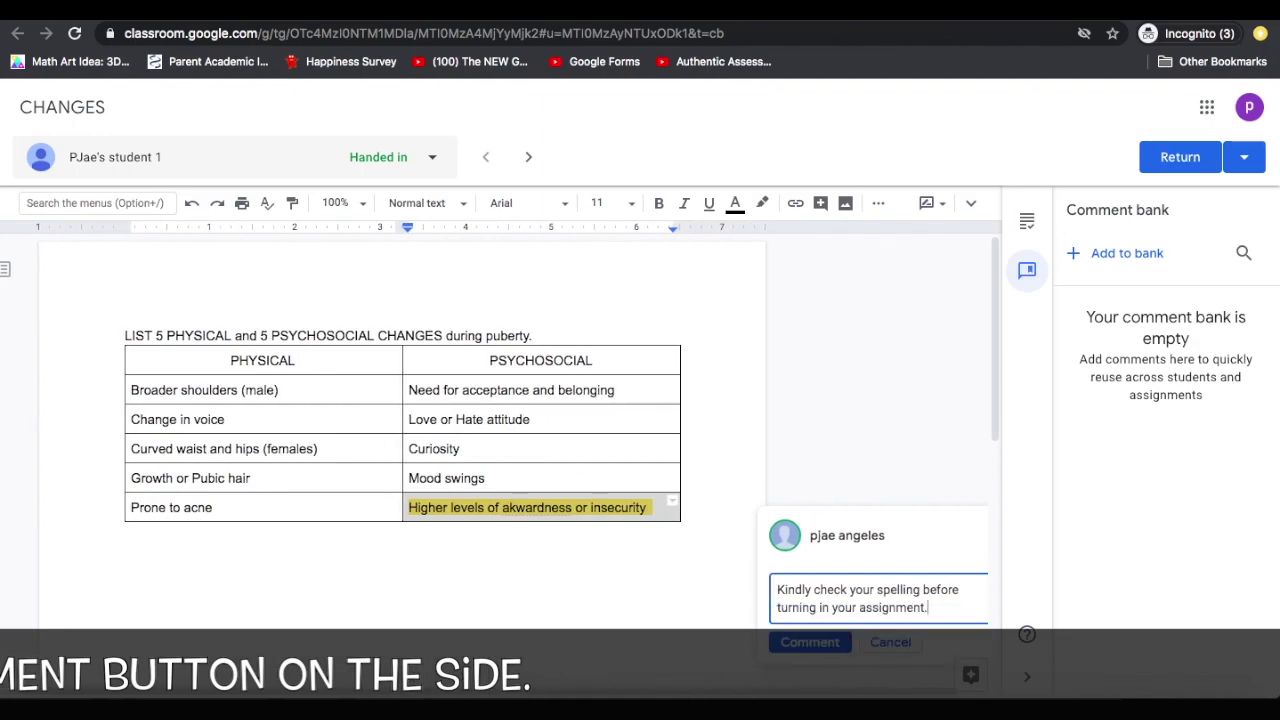
key("super+Return")
Step: Comment on all answers in the table: "All of your answers are correct. You have demonstrated a good understanding of our topic. Well done!"
left_click_drag(344, 384, 680, 510)
left_click(799, 396)
type("All of you")
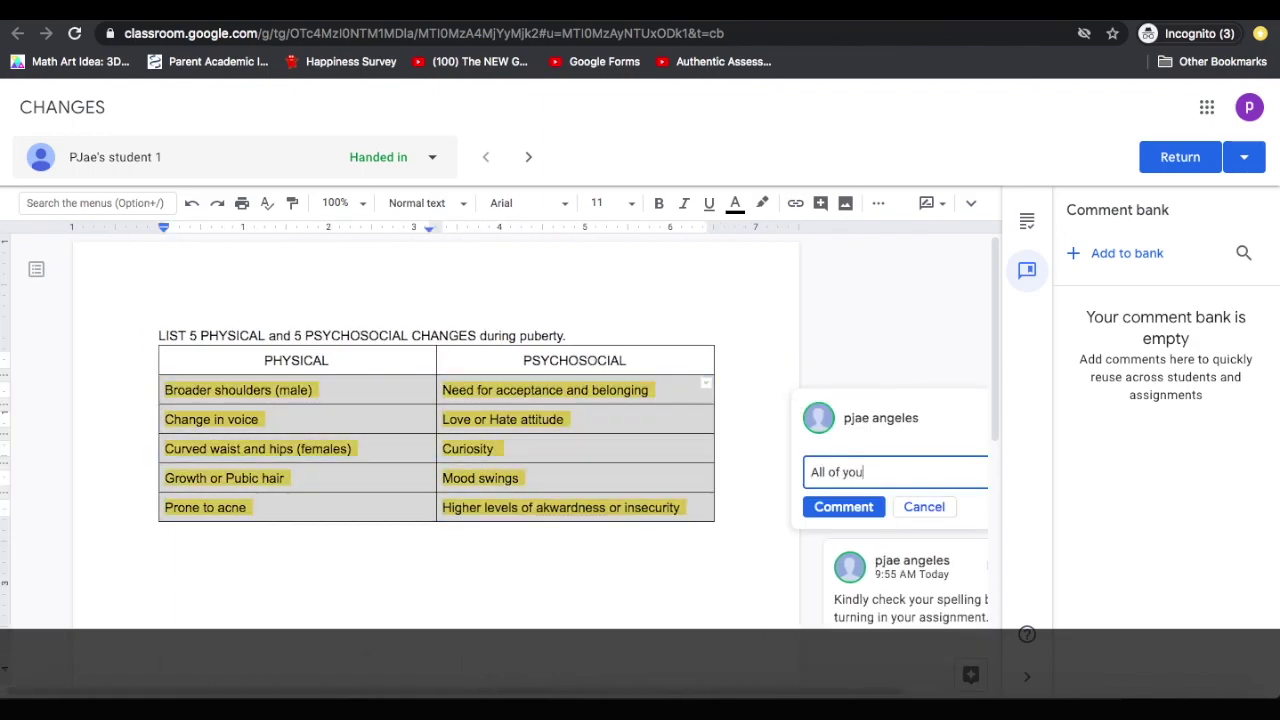
type("r answers are correct. You have demonst")
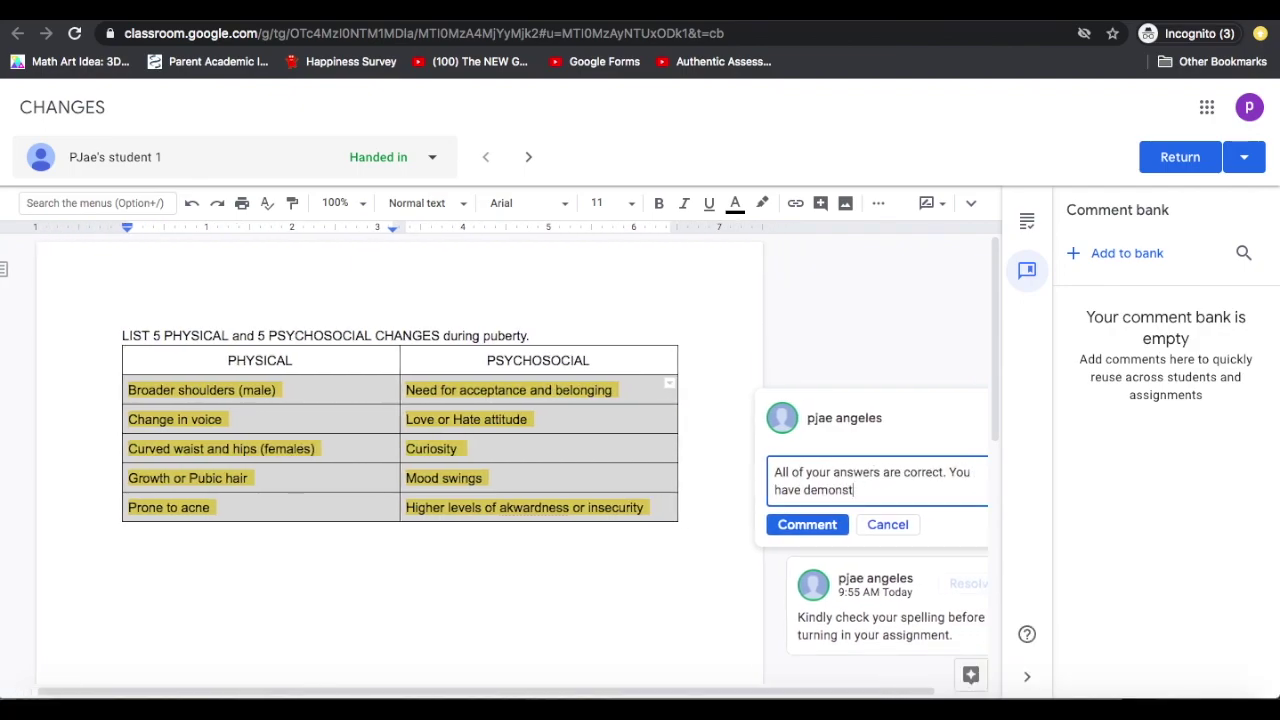
type("rated a good understanding of our topic. Well done!")
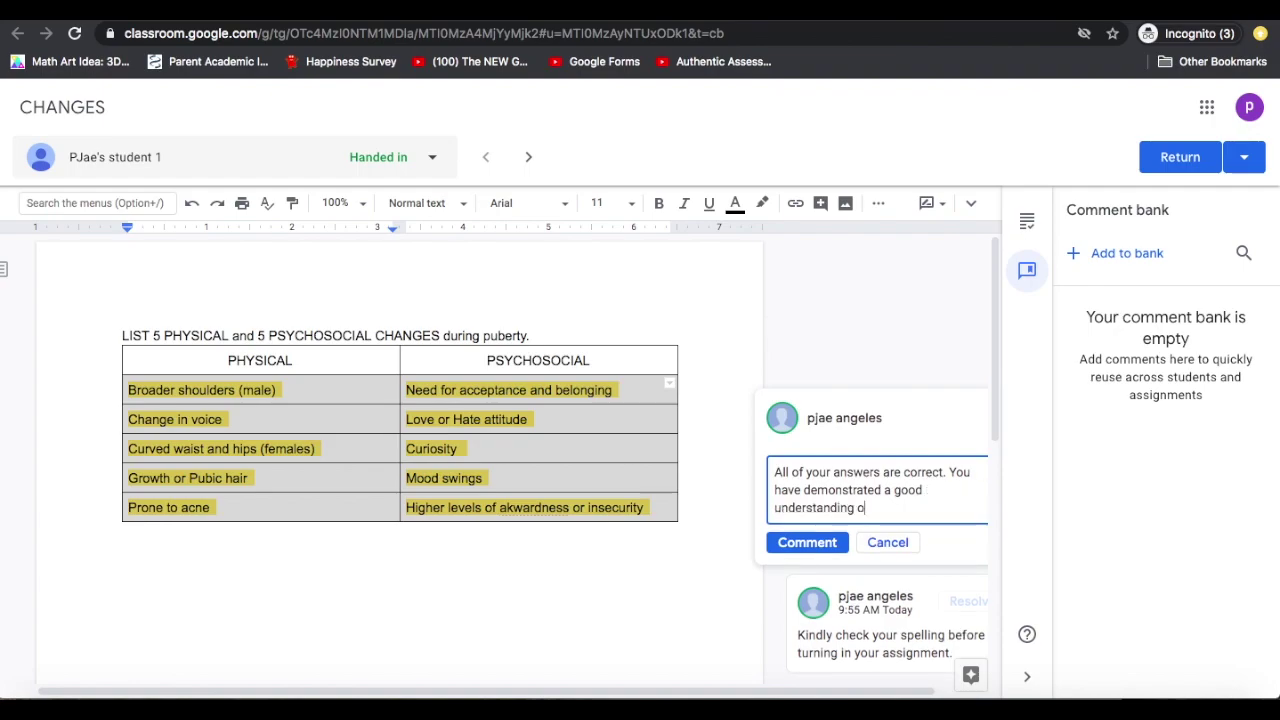
left_click(800, 540)
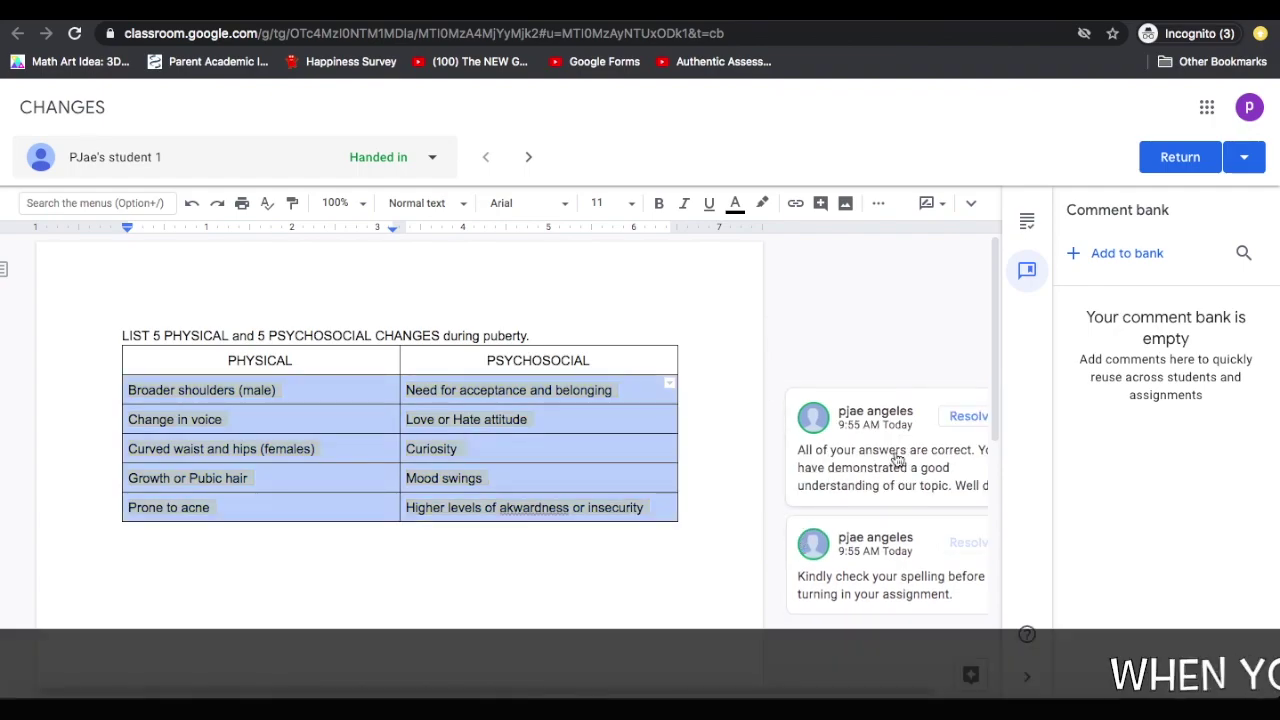
Step: Mark student 1's work 95, post the private comment "It is a good start turning in a good first assignment. Keep it up!" and return it
left_click(1027, 220)
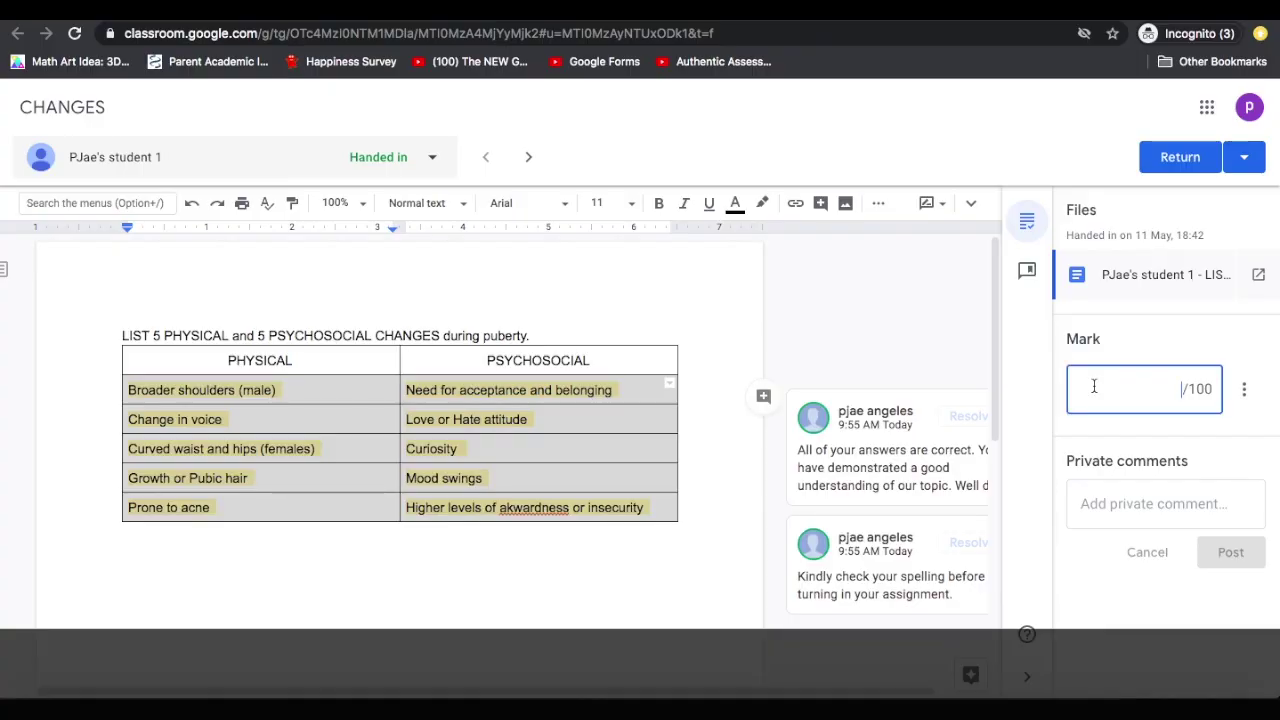
type("95")
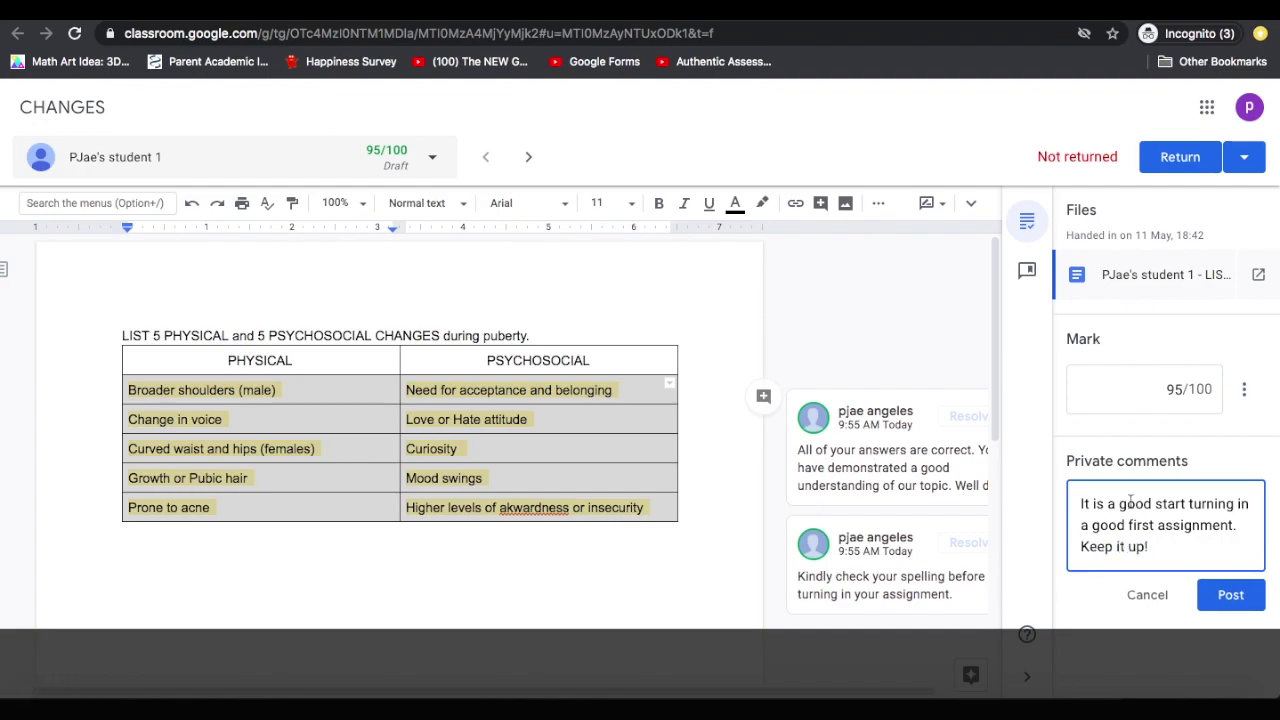
left_click(1180, 160)
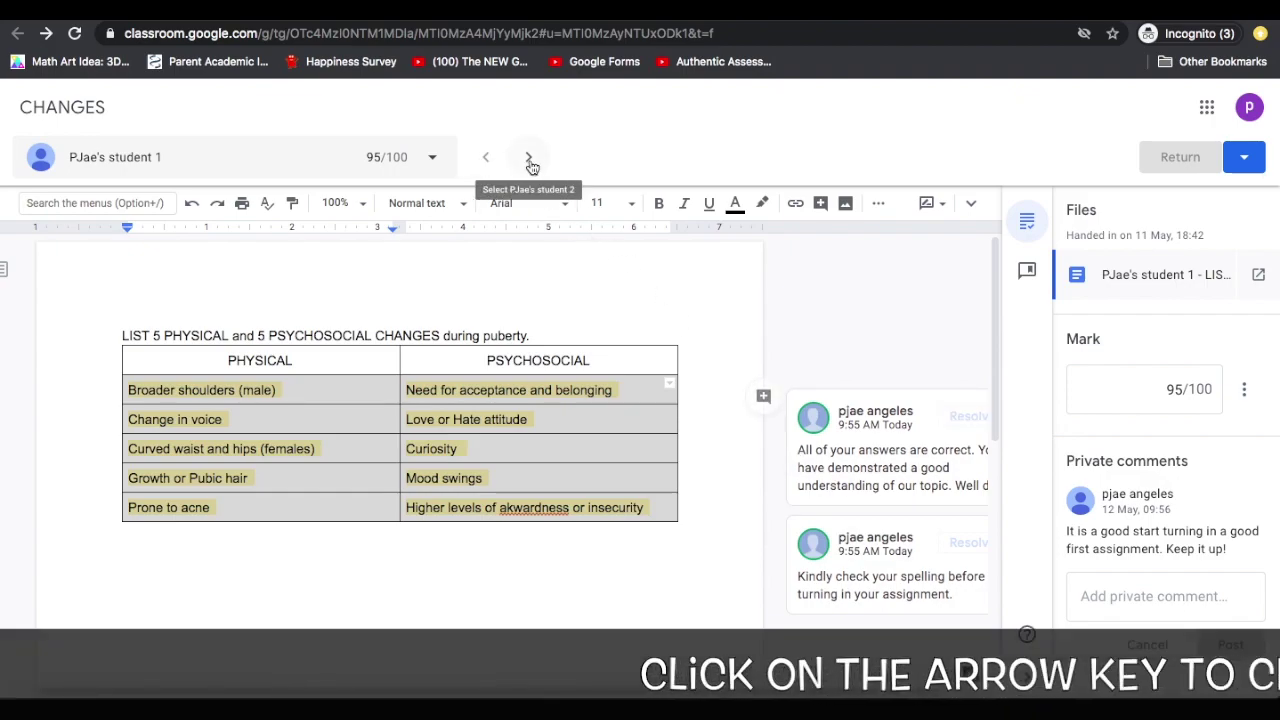
Step: Open student 2's submission and comment "These are correct answers. You are off to a good start." on the first row of answers
left_click(529, 160)
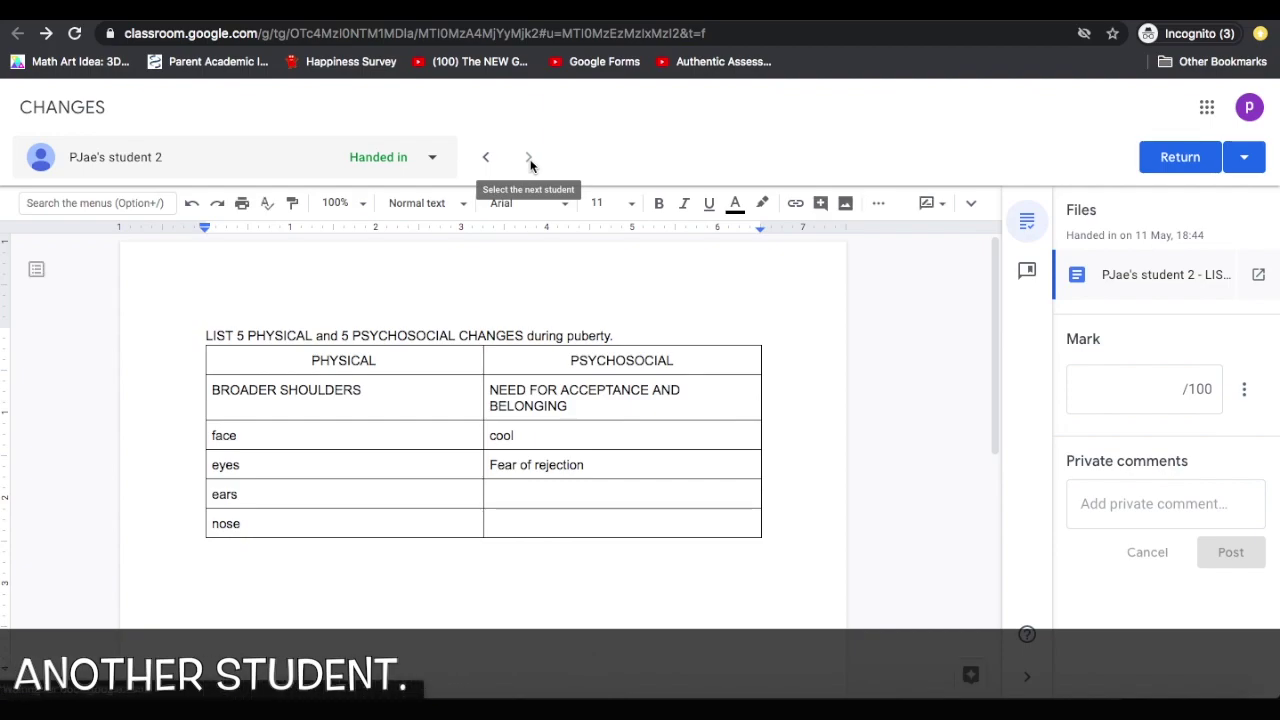
left_click(500, 490)
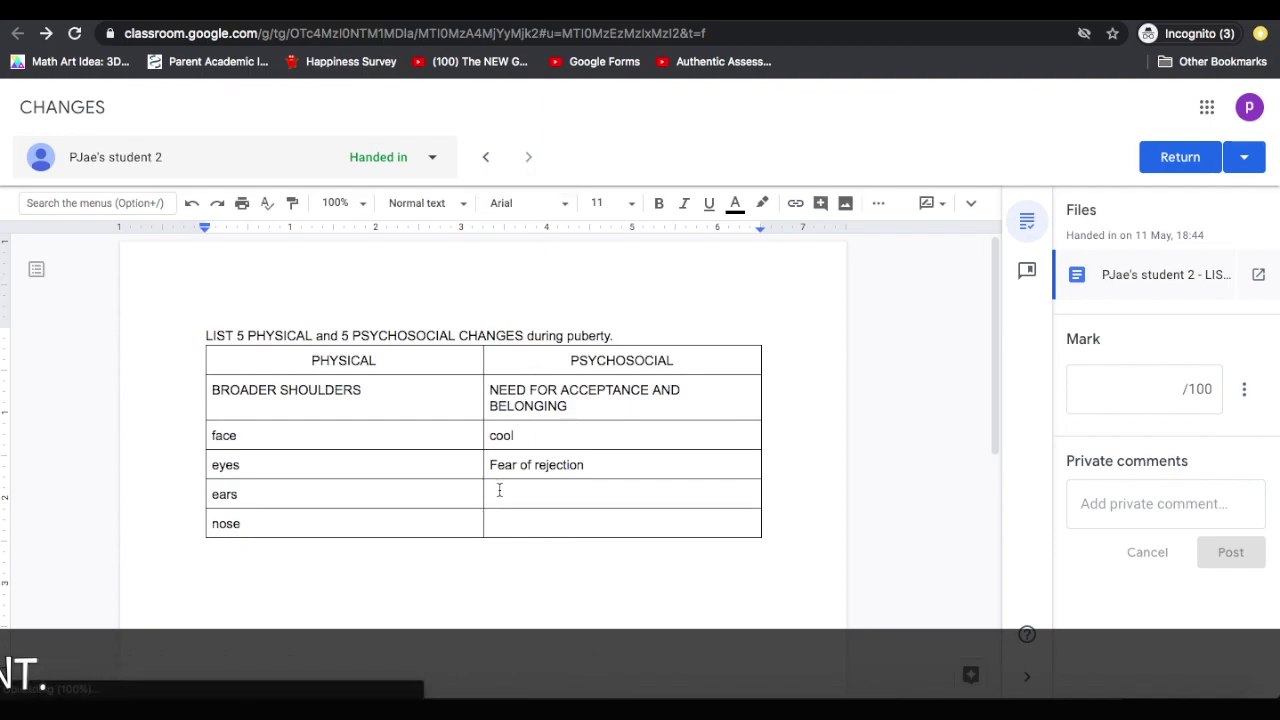
left_click(613, 524, "shift")
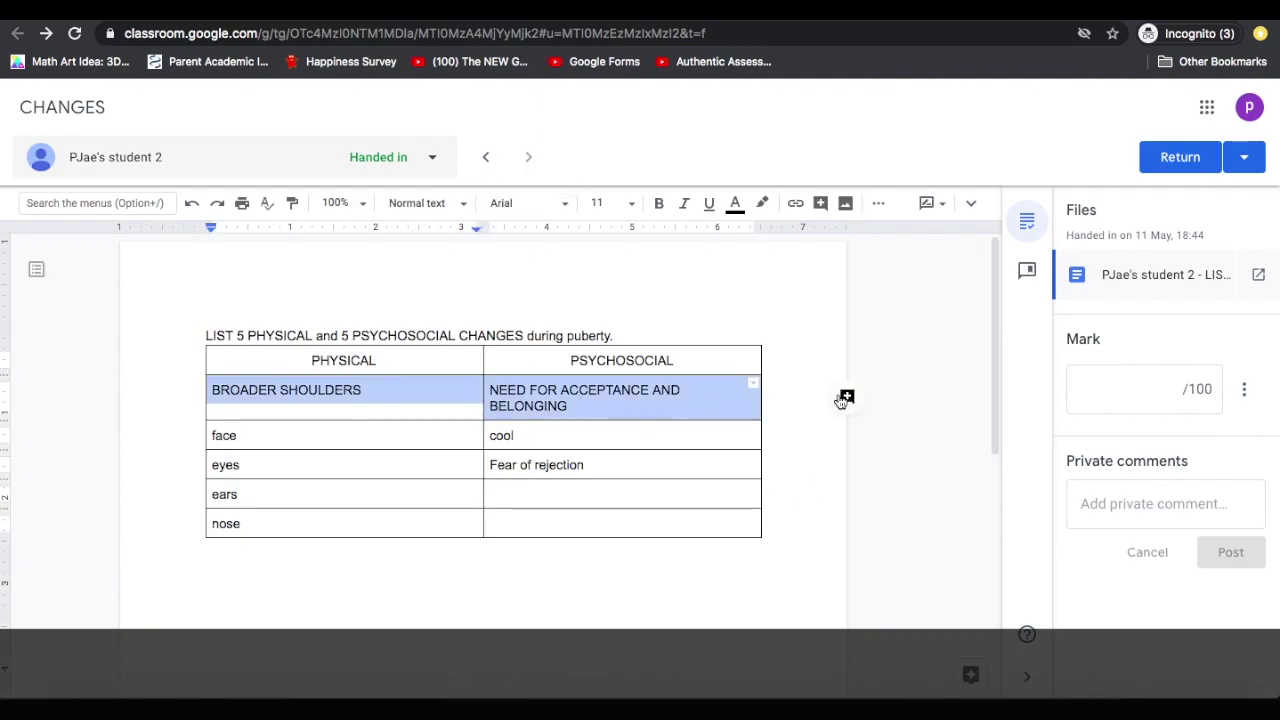
left_click(842, 398)
type("The")
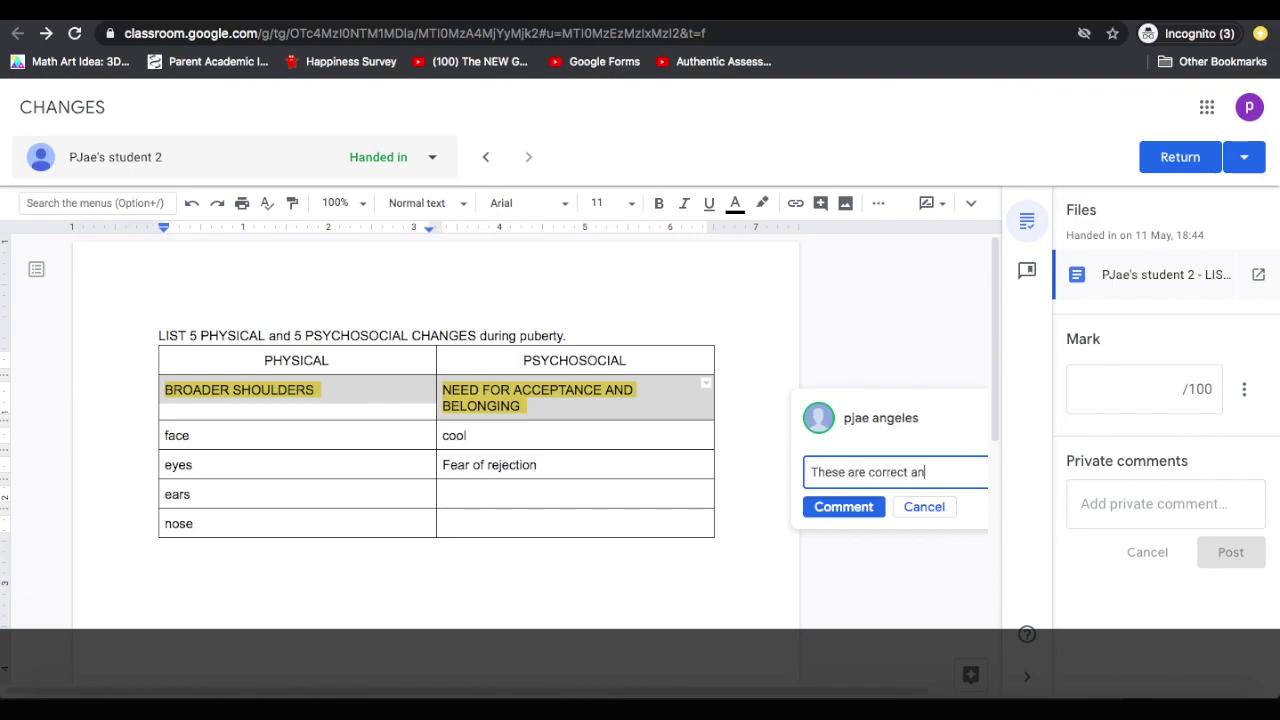
type("swers. You are off to a good start.")
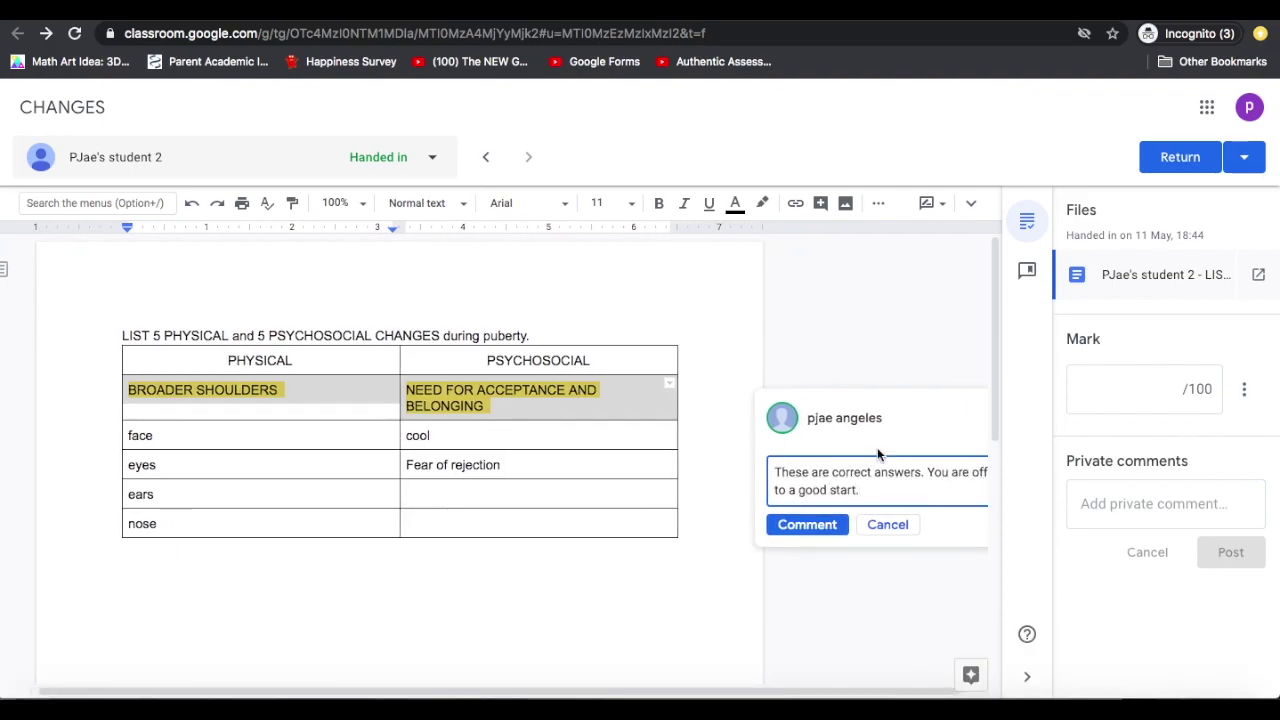
left_click(806, 524)
Step: Comment on the face-to-nose answers under Physical: "Can you explain further what you mean by the items listed on this column?"
left_click_drag(185, 436, 230, 524)
left_click(800, 441)
type("Can you explain further what you mean by the items listed on this column?")
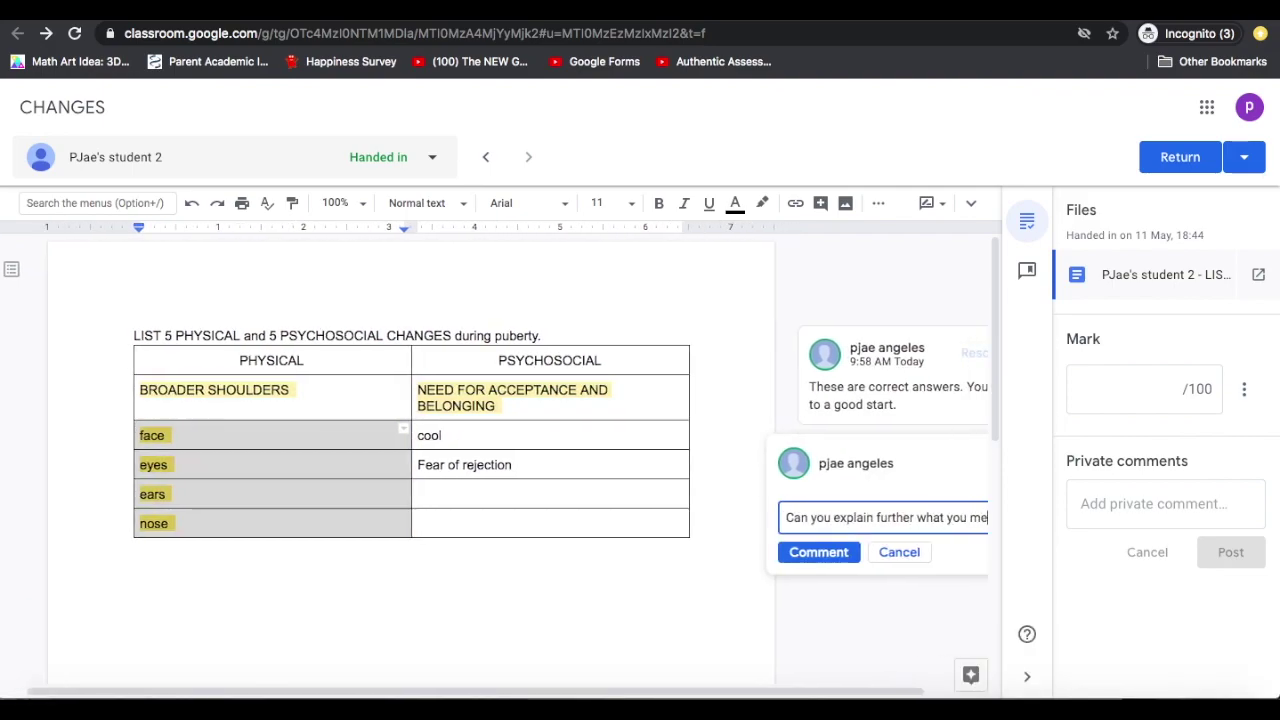
left_click(800, 588)
Step: Comment on the last four Psychosocial cells: "What other PSYCHOSOCIAL changes do you remember from our discussion or from your own experience?"
left_click_drag(430, 436, 530, 524)
left_click(762, 440)
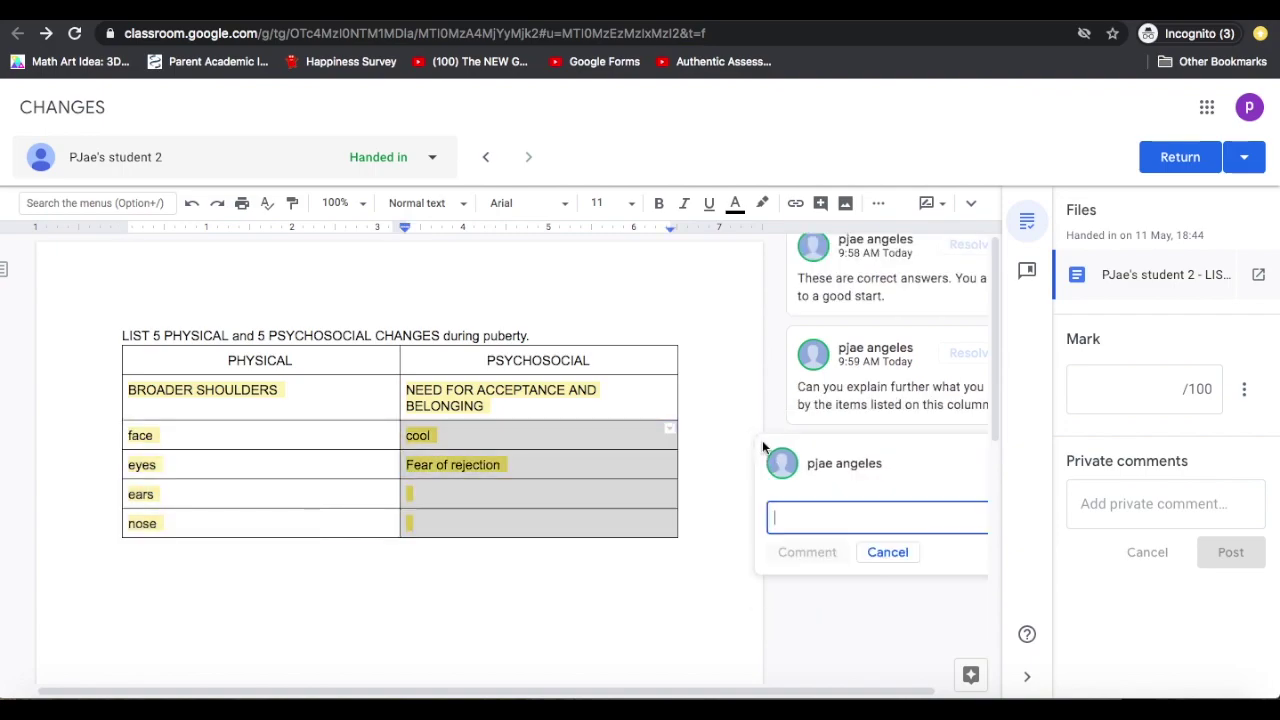
type("What other PSYCHOCOCIAL changes do you remember from our discussion or from your own experience?")
left_click(807, 569)
Step: Mark student 2's work 30, post the private comment "I will give you a chance to revise your work and turn it in again." and return it
left_click(1152, 389)
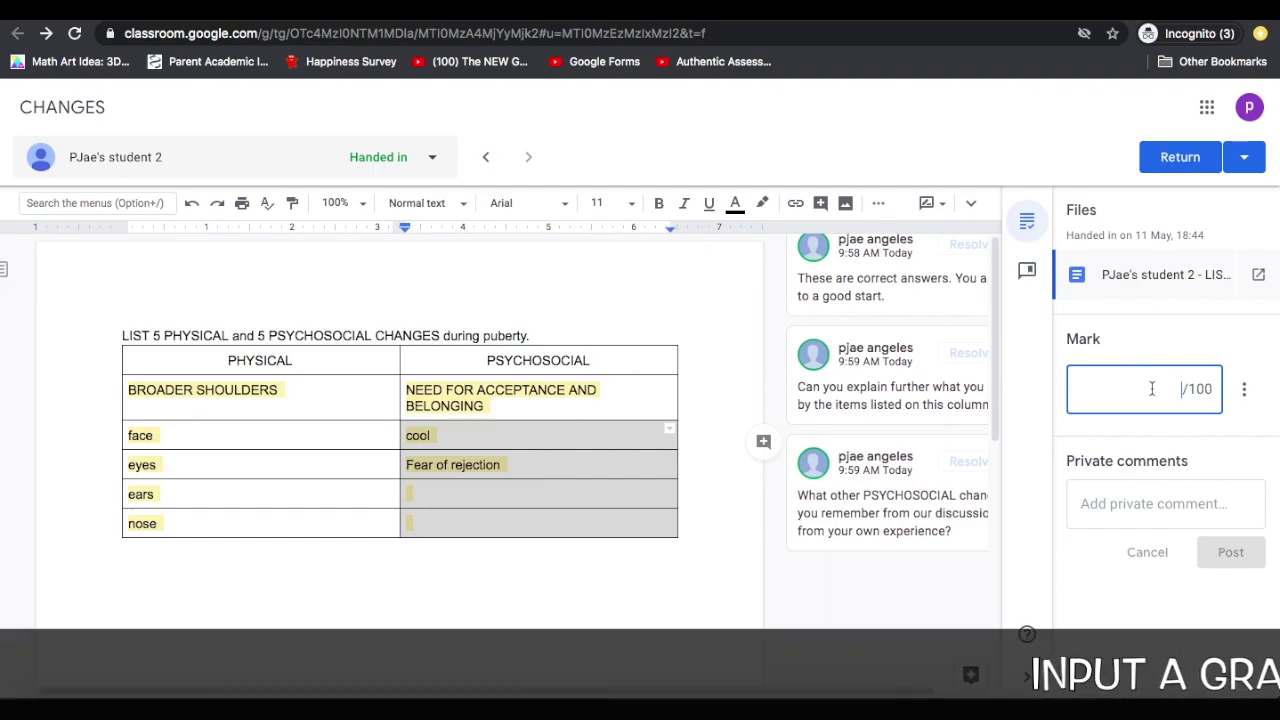
type("30")
left_click(1162, 504)
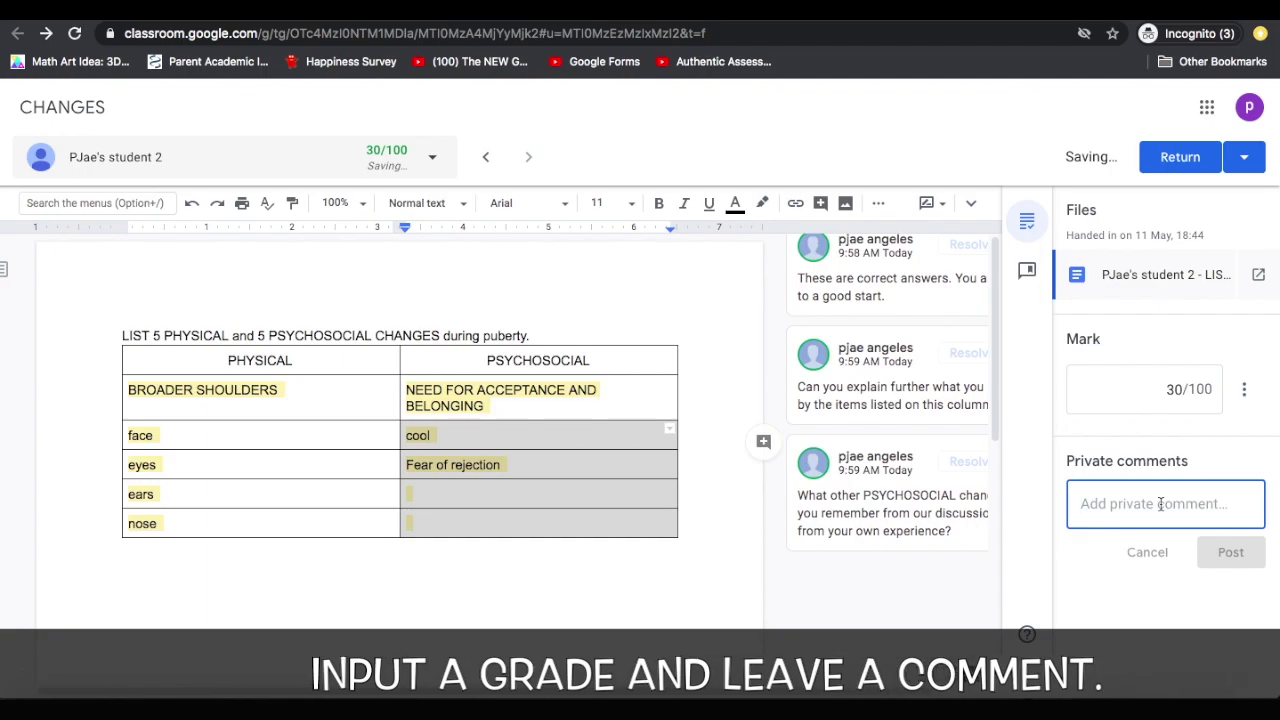
type("I will gi")
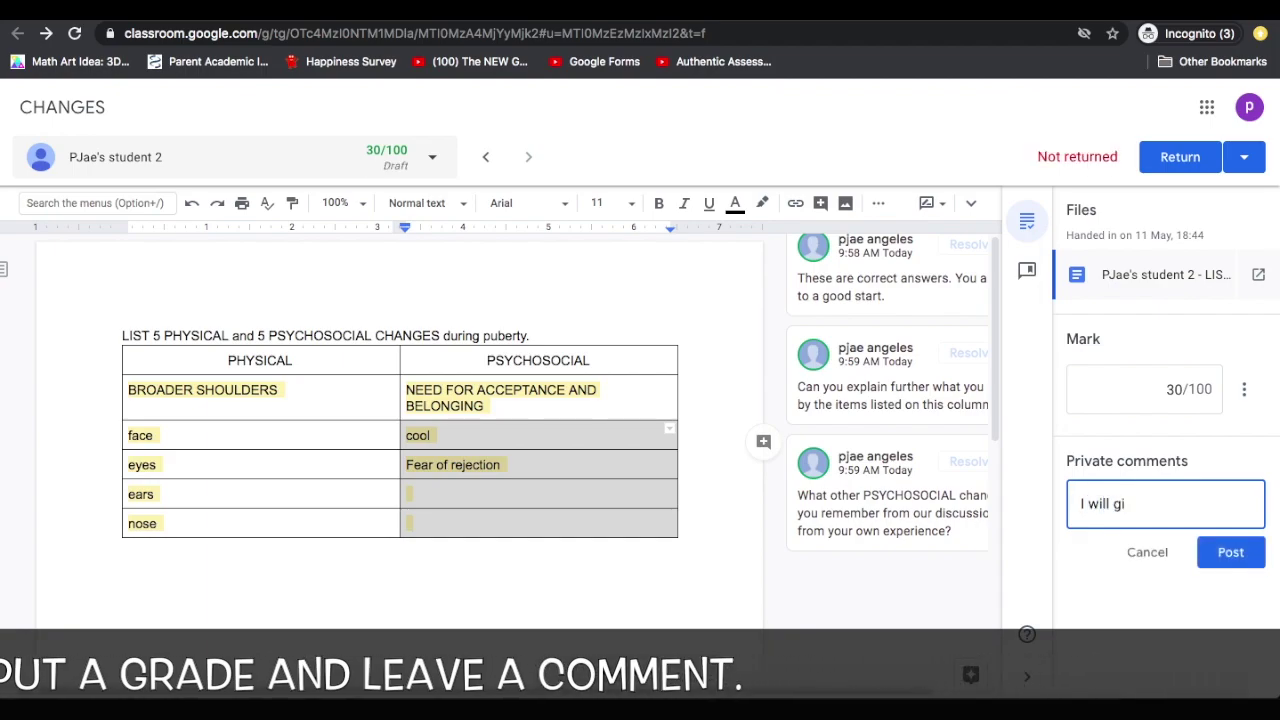
type("ve you a chance to revise your work and turn it in again.")
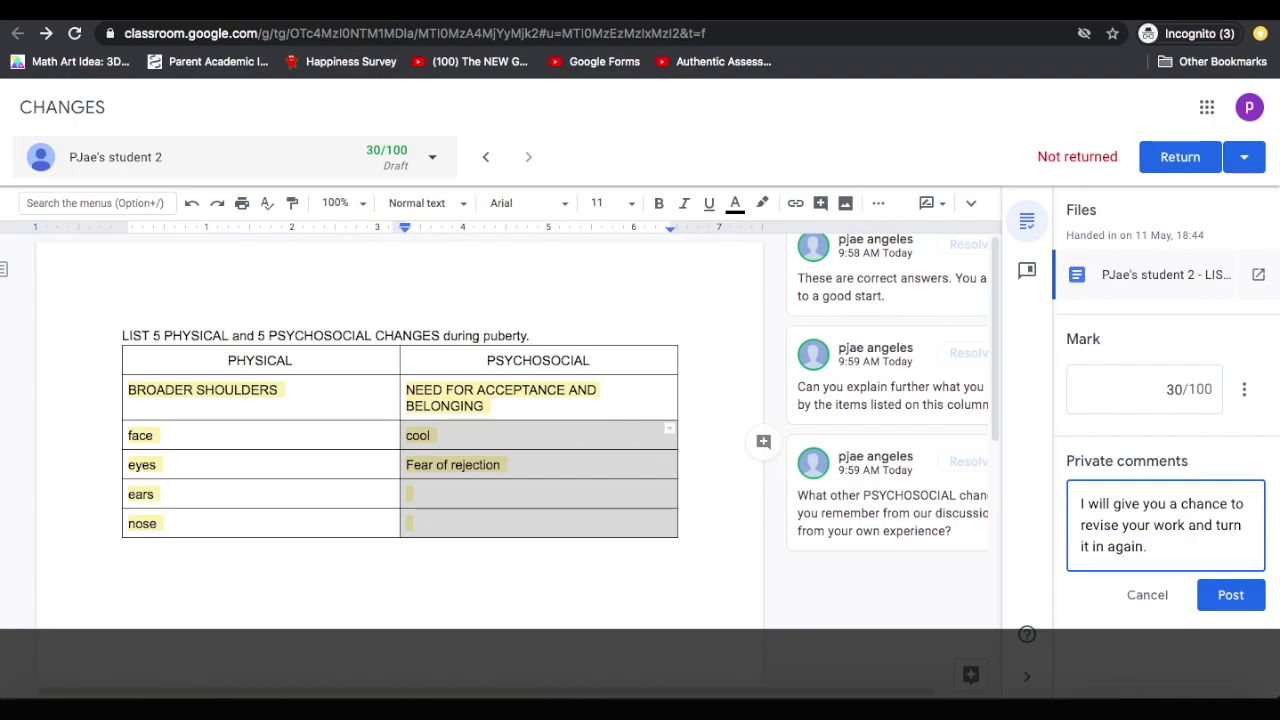
left_click(1240, 606)
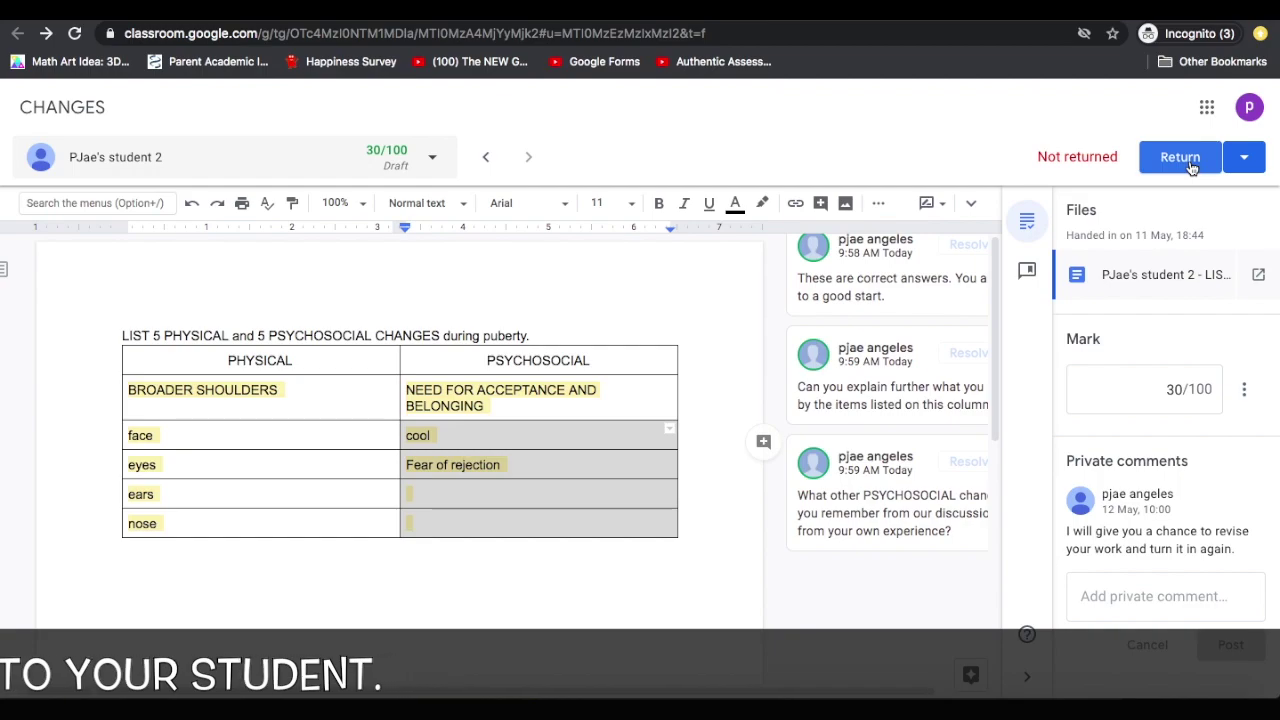
left_click(1180, 158)
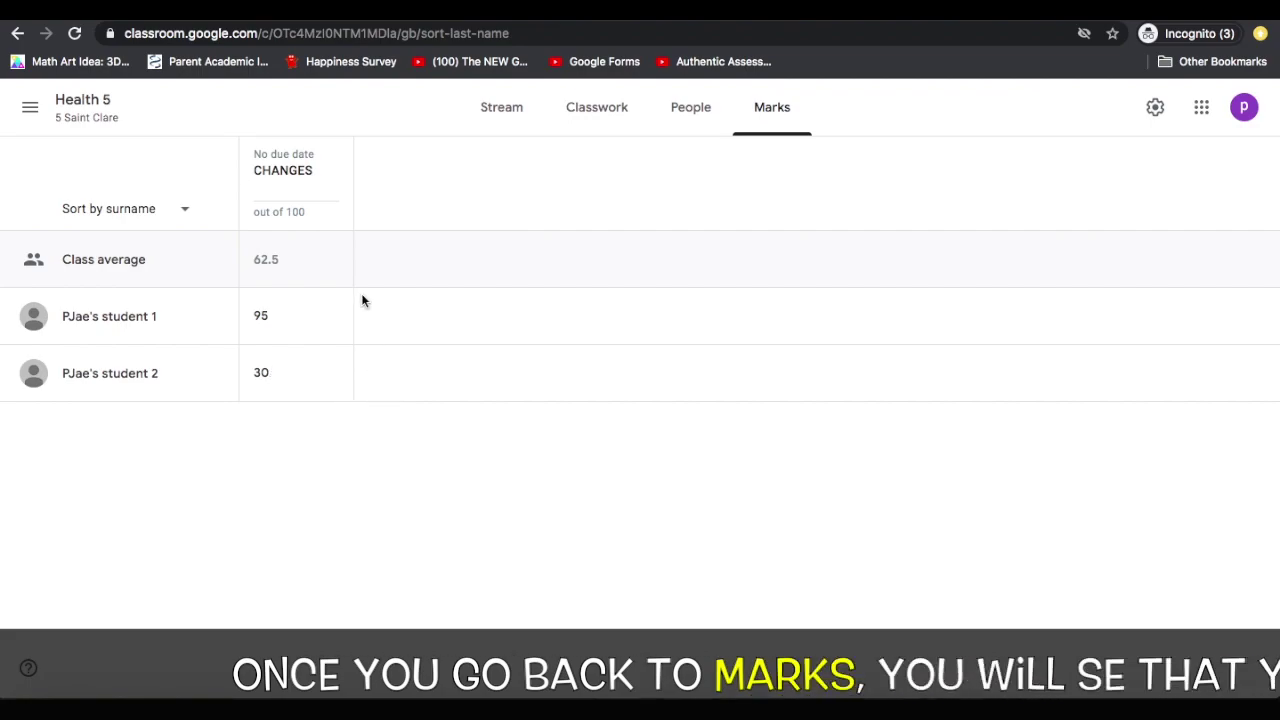
Step: Sort the students in the class marks overview by first name
left_click(334, 167)
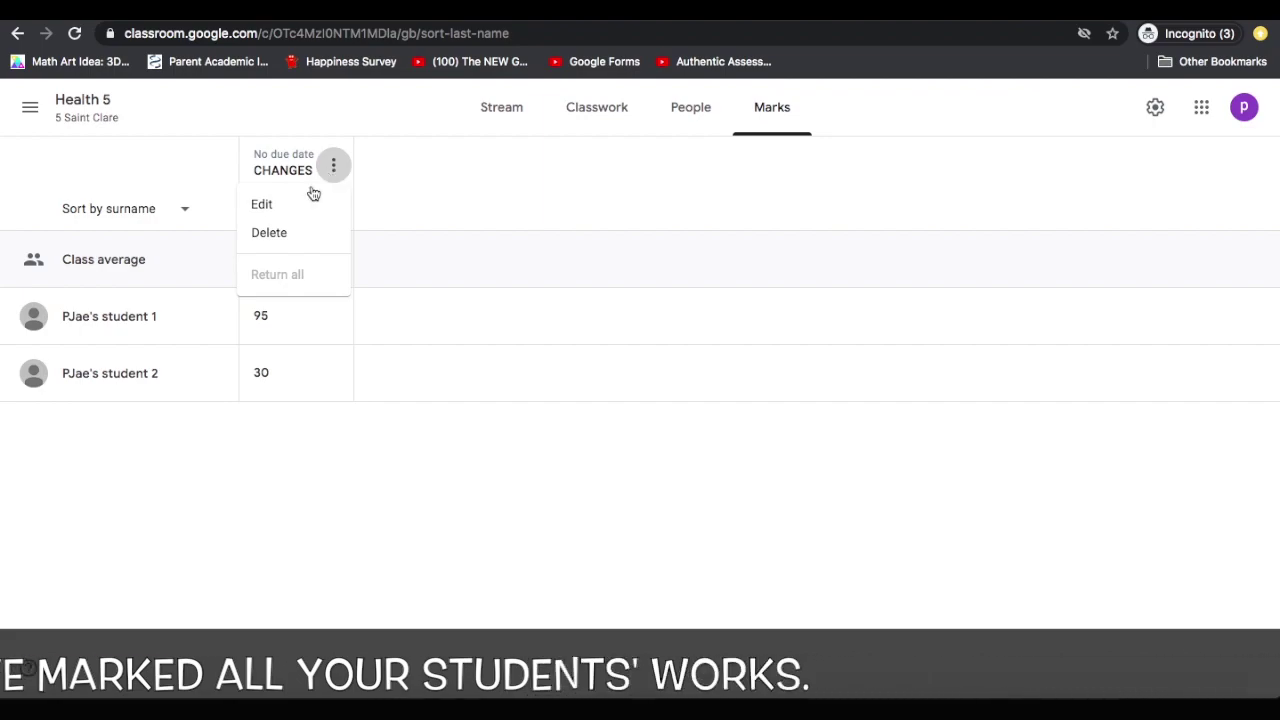
left_click(186, 215)
left_click(186, 215)
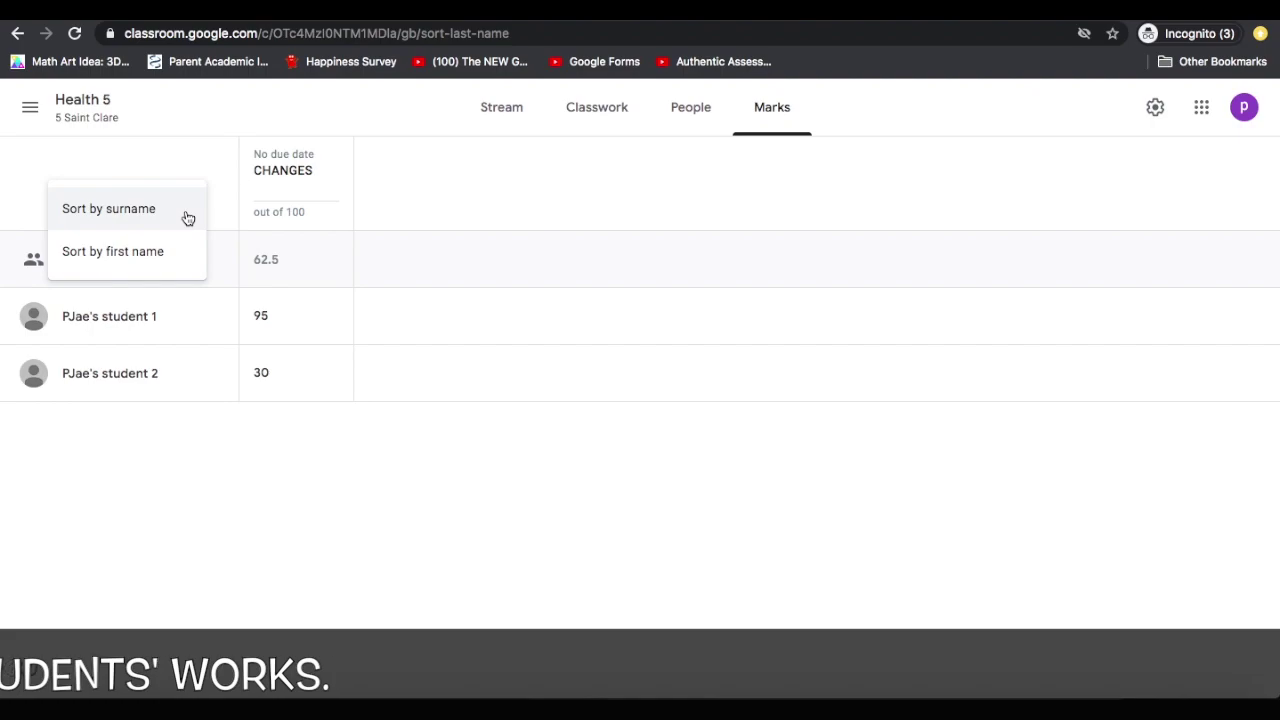
left_click(176, 251)
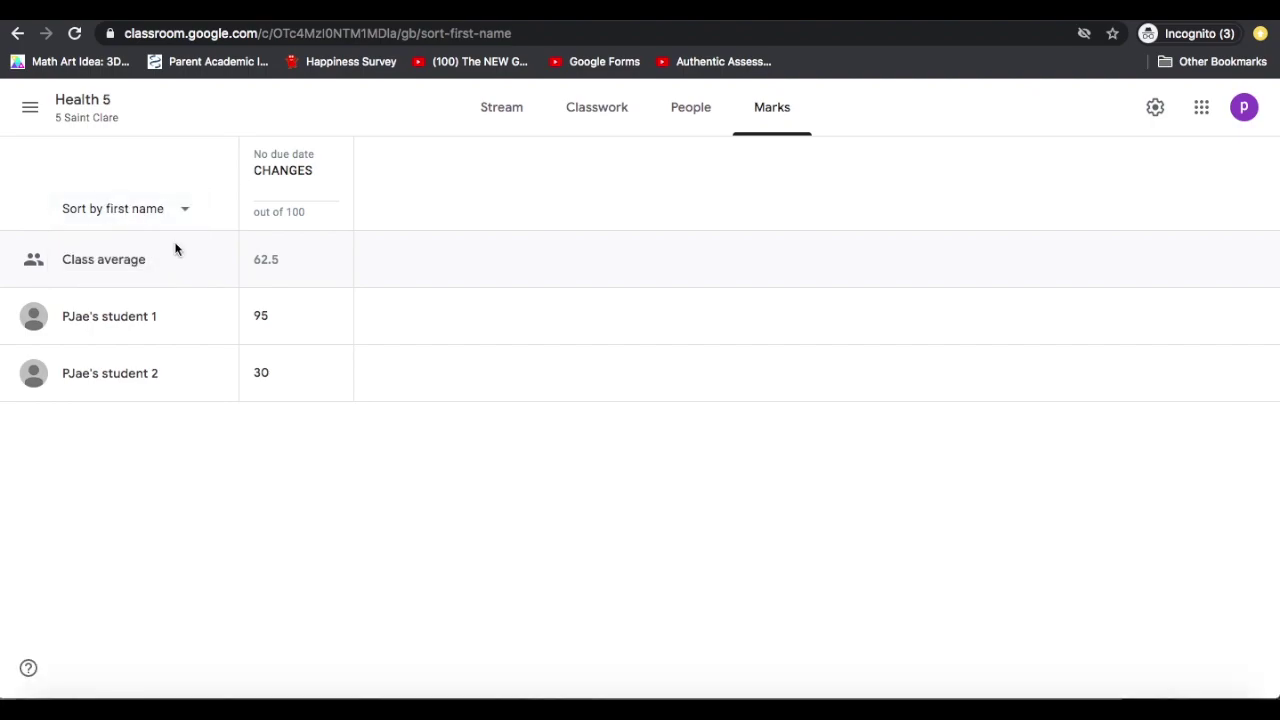
Step: Copy all marks from the marked work of the CHANGES assignment to Google Sheets and dismiss the edit history tip
left_click(596, 112)
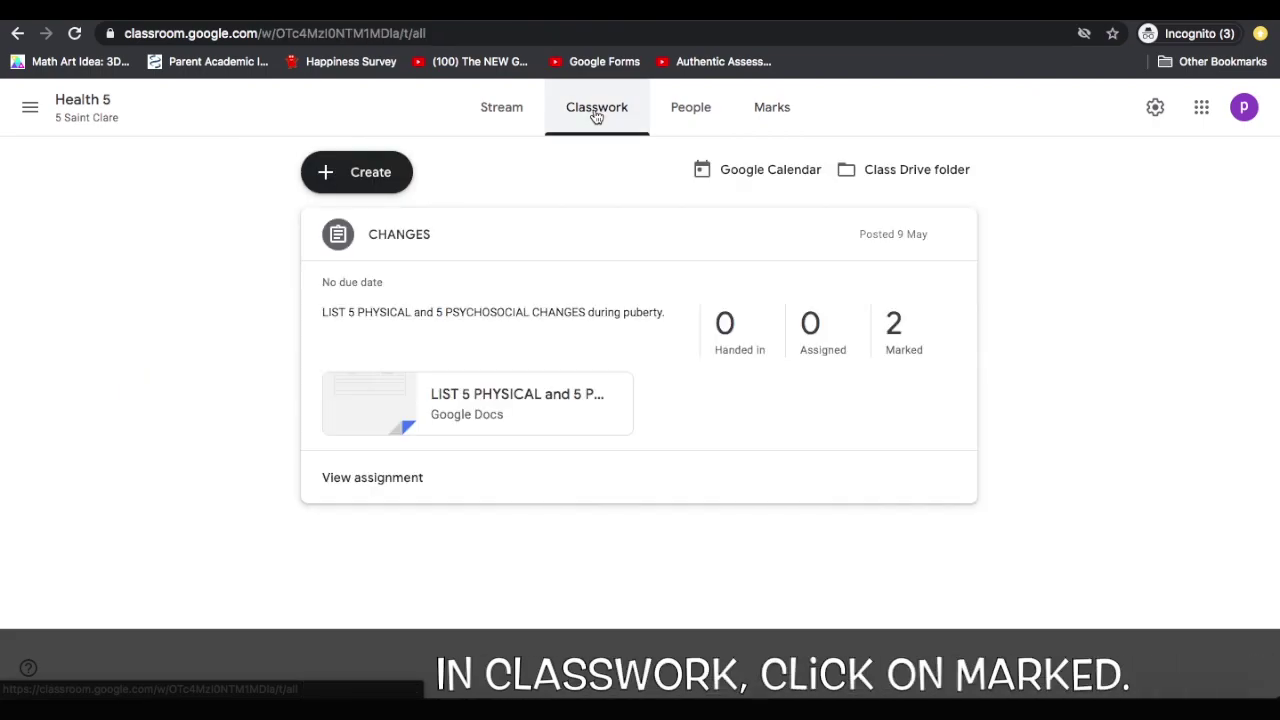
left_click(906, 340)
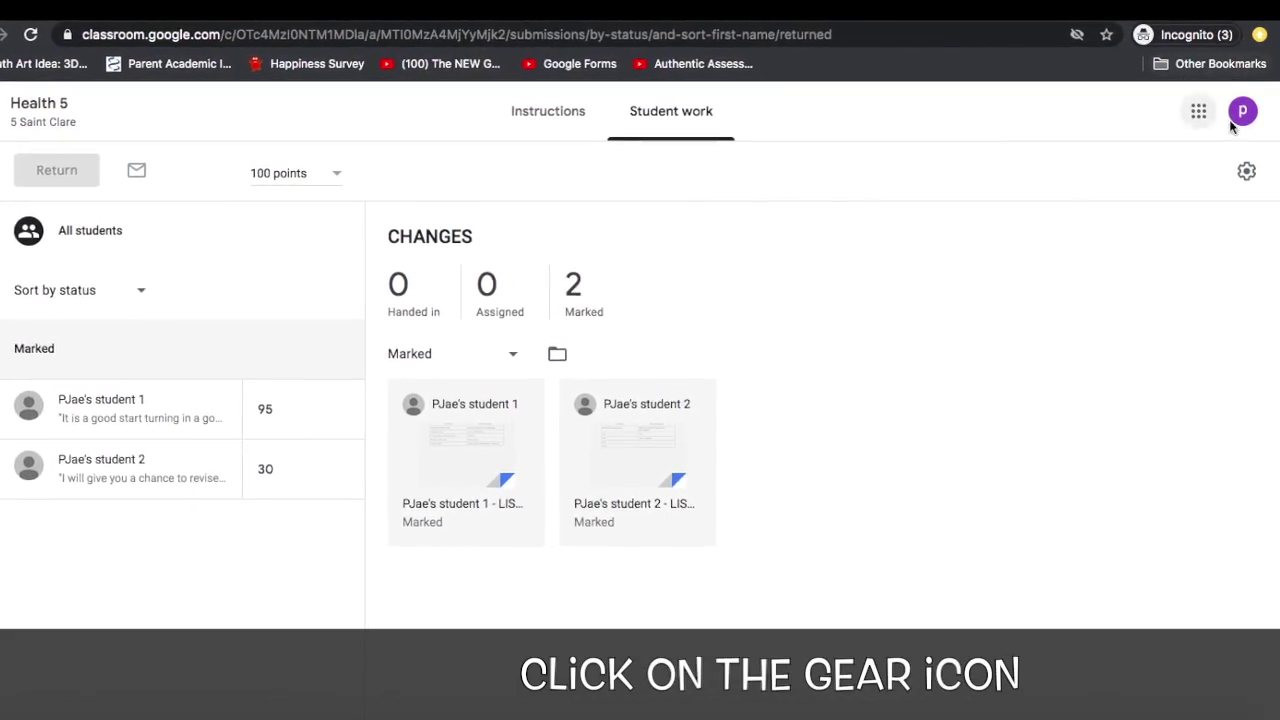
left_click(1246, 171)
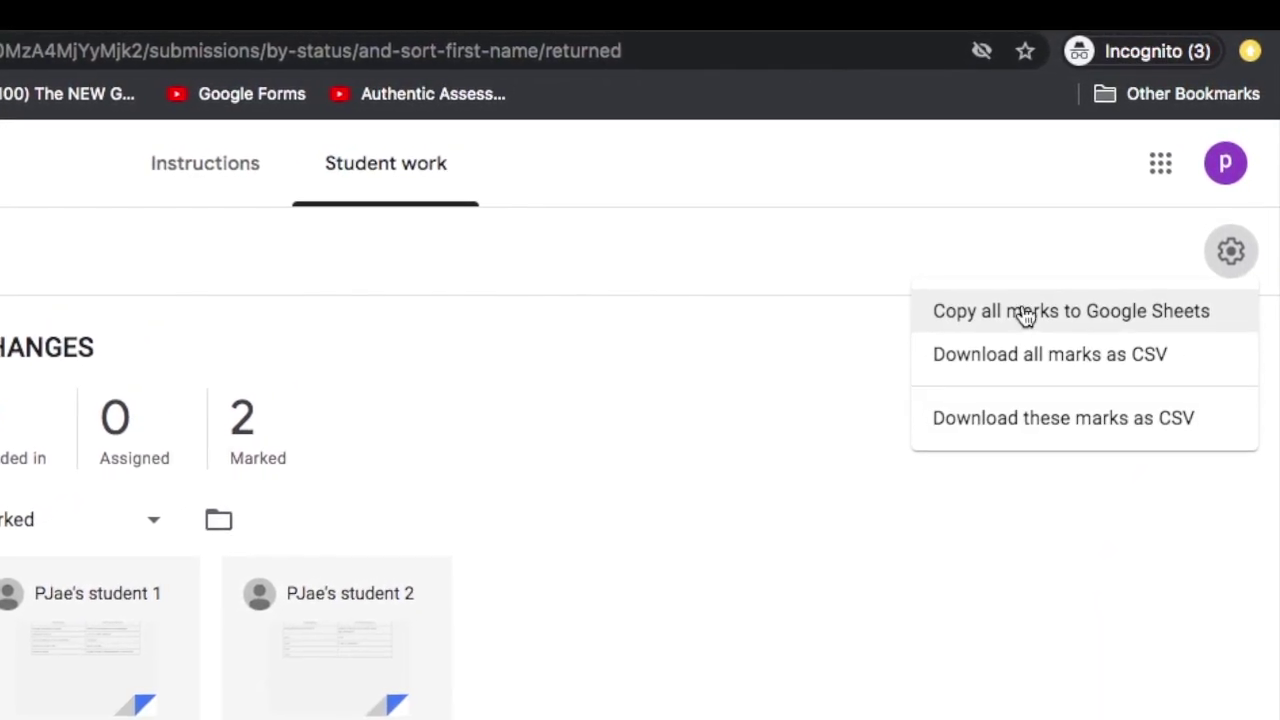
left_click(1021, 316)
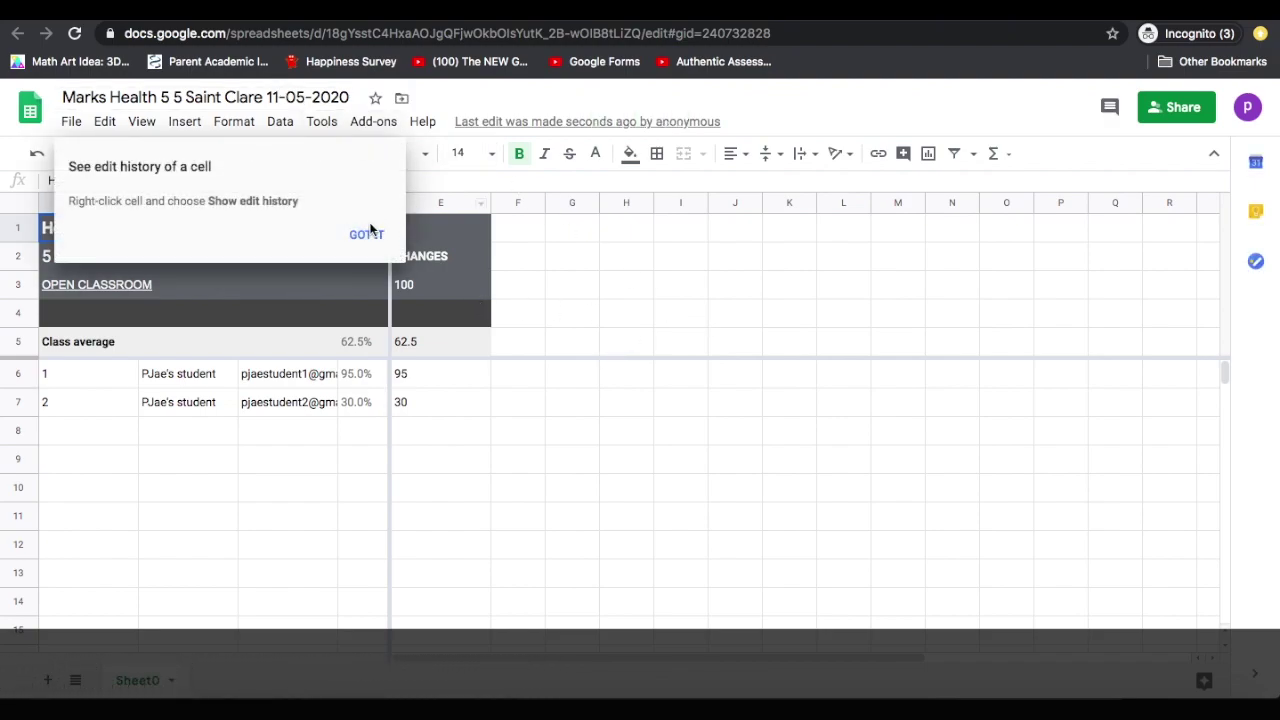
left_click(368, 236)
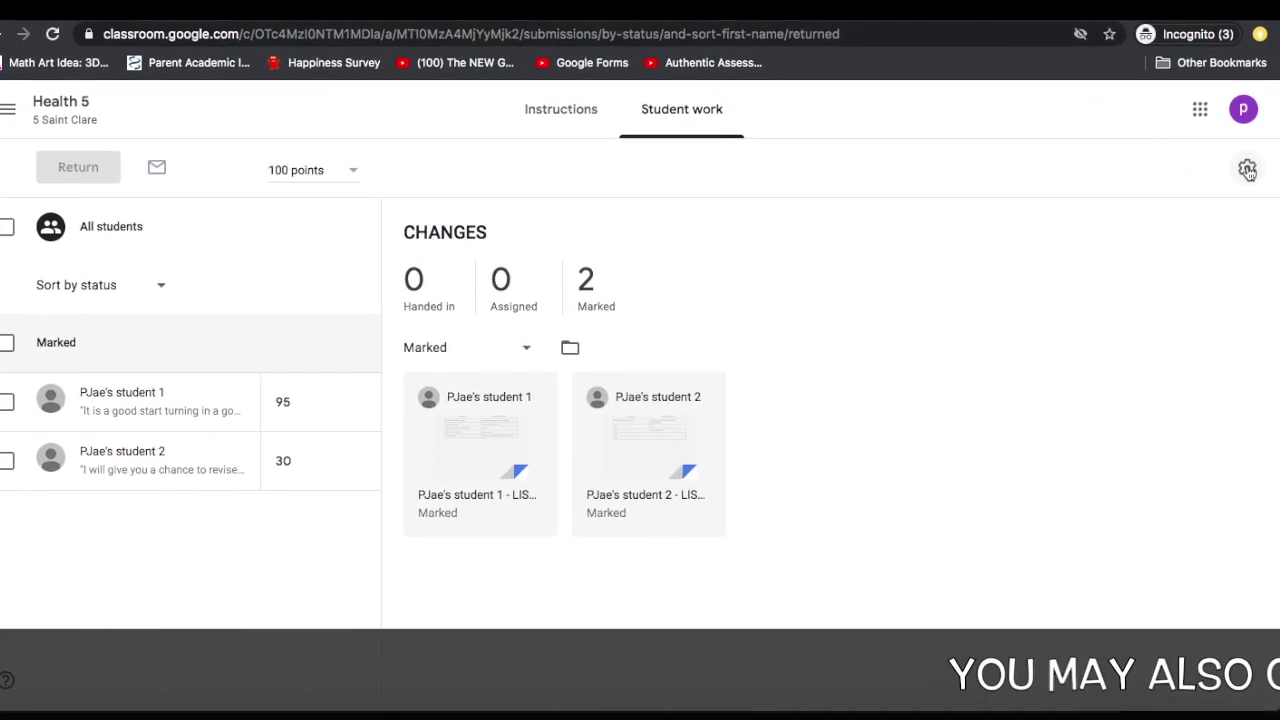
Step: Download all marks from the CHANGES assignment's student work page as a CSV file
left_click(1249, 163)
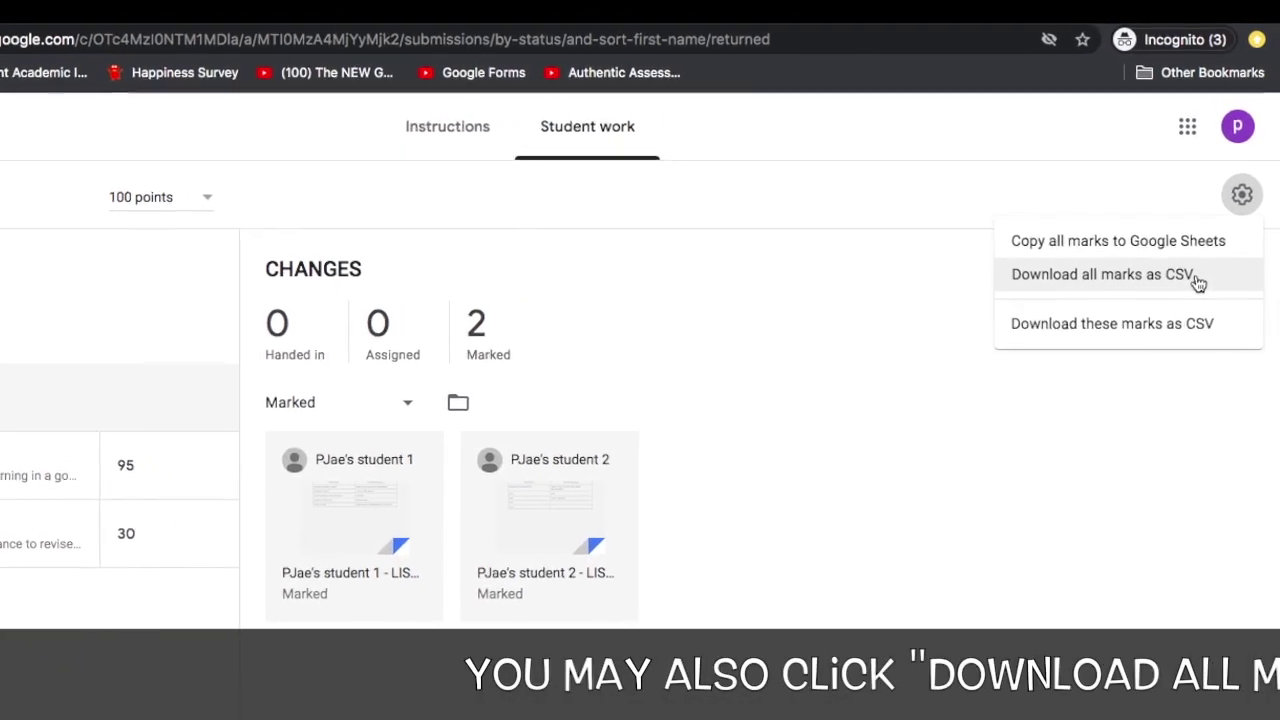
left_click(1193, 292)
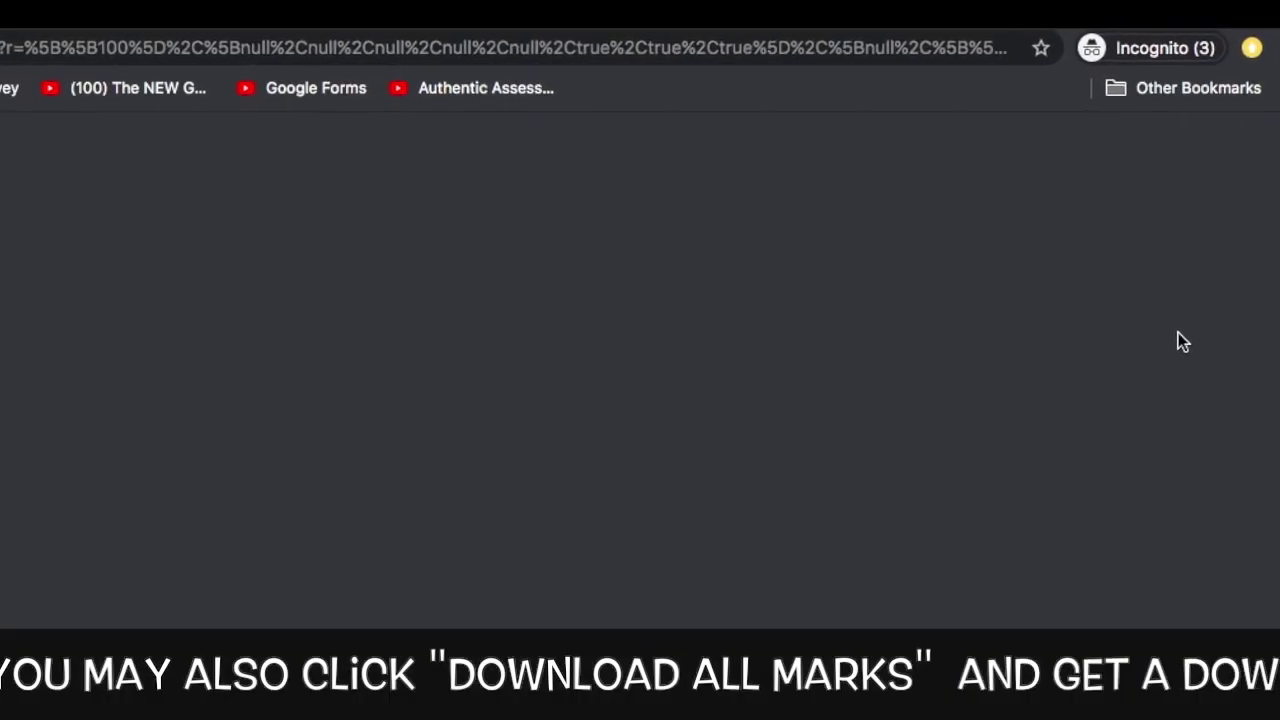